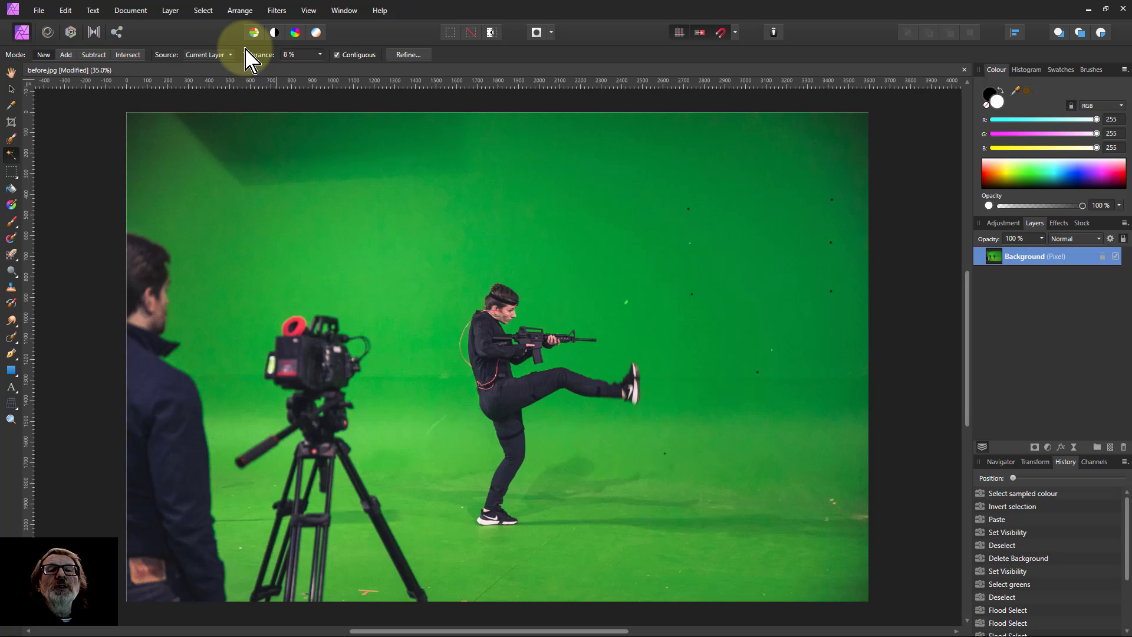
- Sample the green wall with Select Sampled Colour, raise Tolerance to 44%, and apply
click(203, 11)
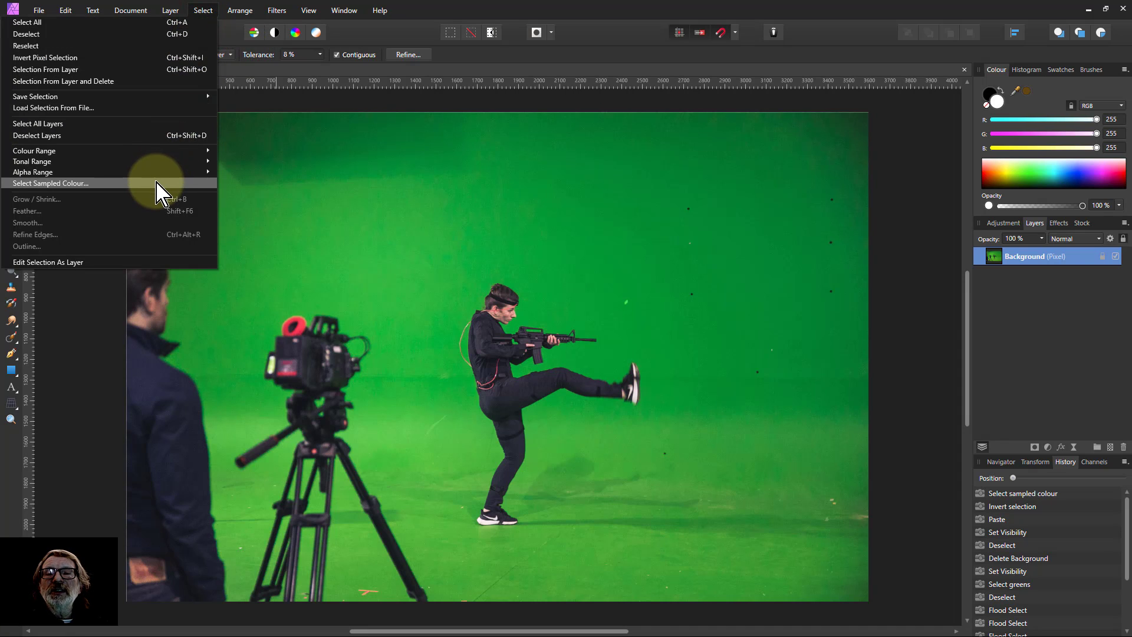
click(50, 184)
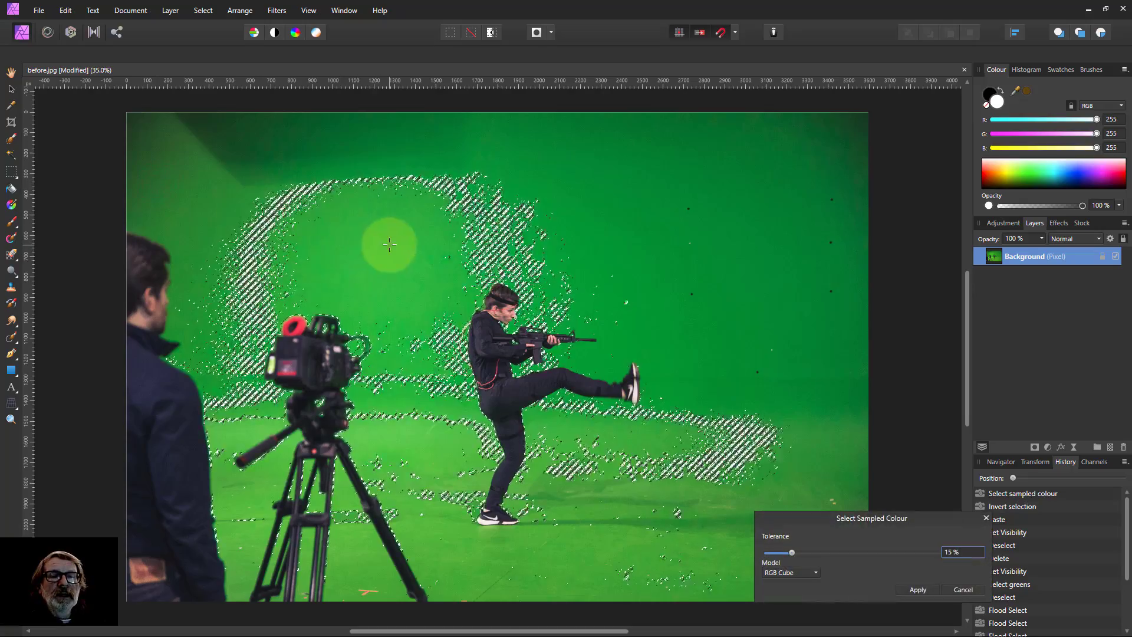
mouse_move(394, 243)
mouse_down()
mouse_move(540, 248)
mouse_move(412, 277)
mouse_up()
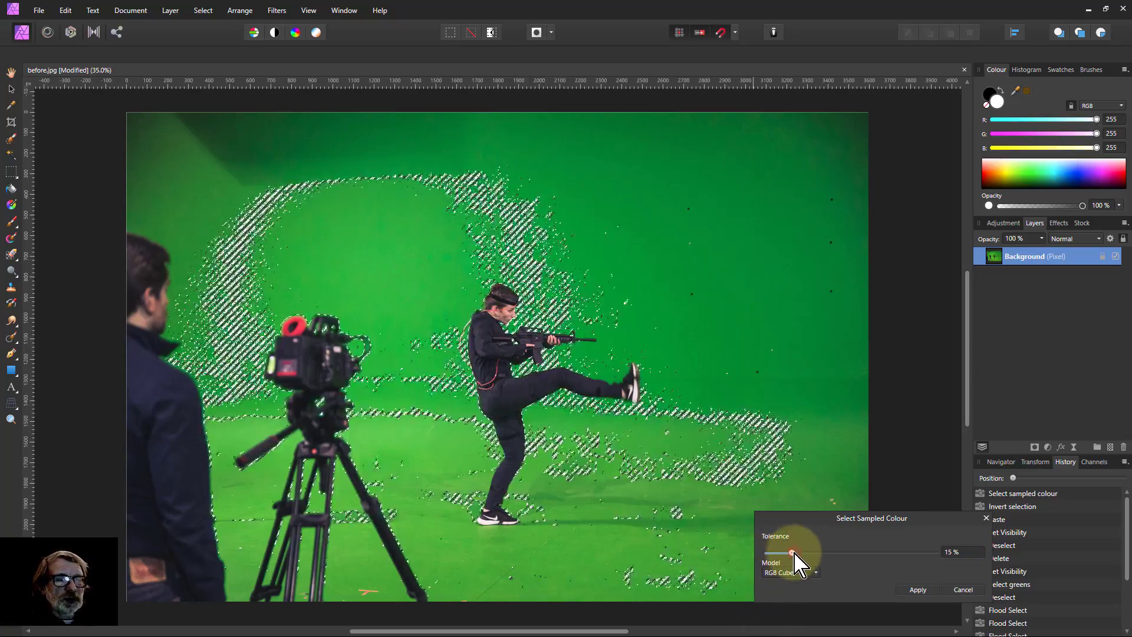
drag(791, 552, 840, 552)
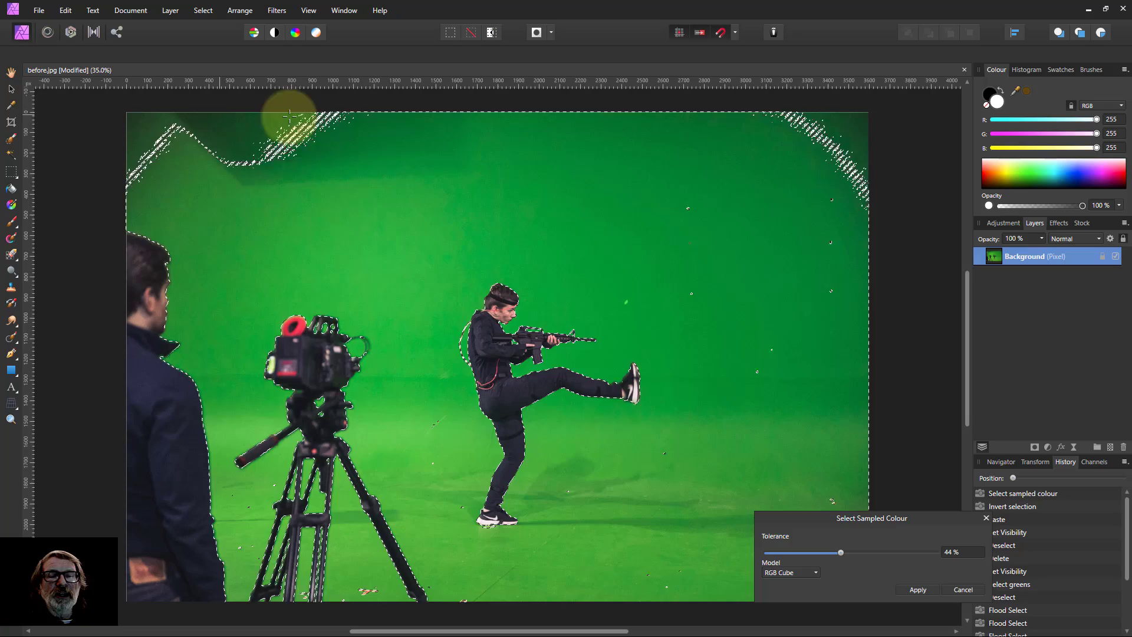
click(915, 589)
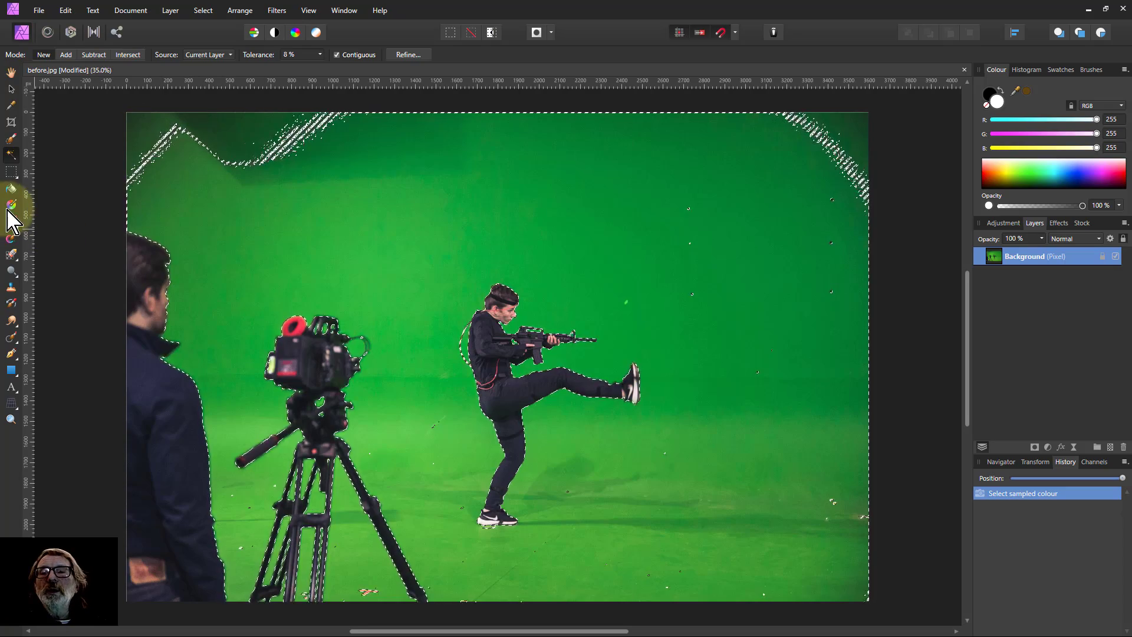
- Brush the missed top-left and top-right corners into the backdrop selection with the Selection Brush
click(13, 144)
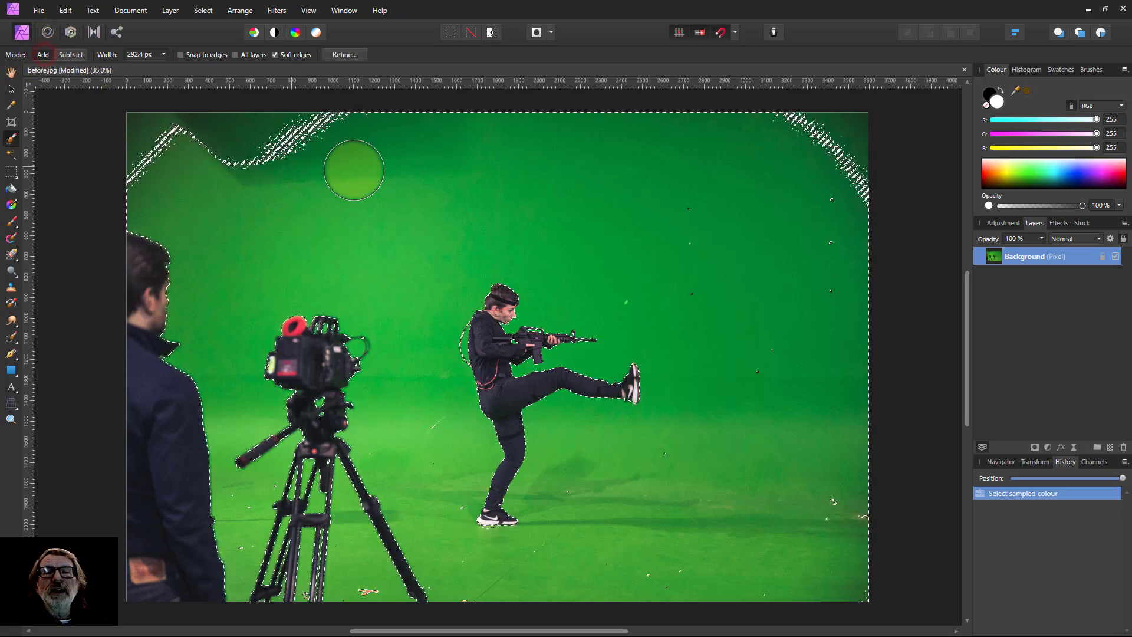
drag(184, 169, 742, 135)
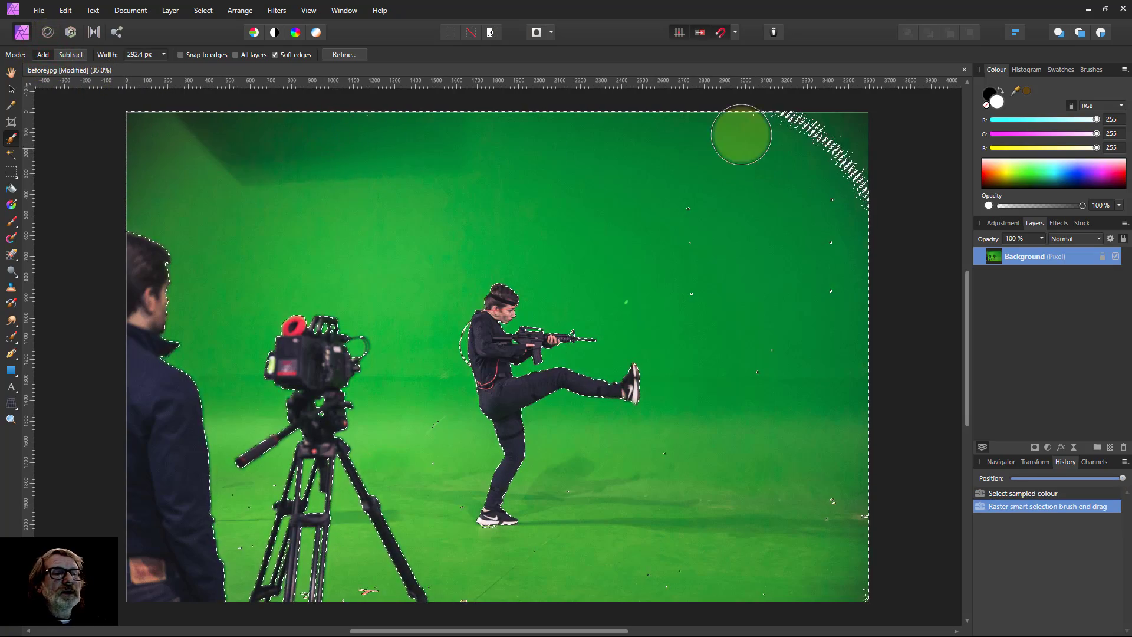
drag(856, 161, 858, 177)
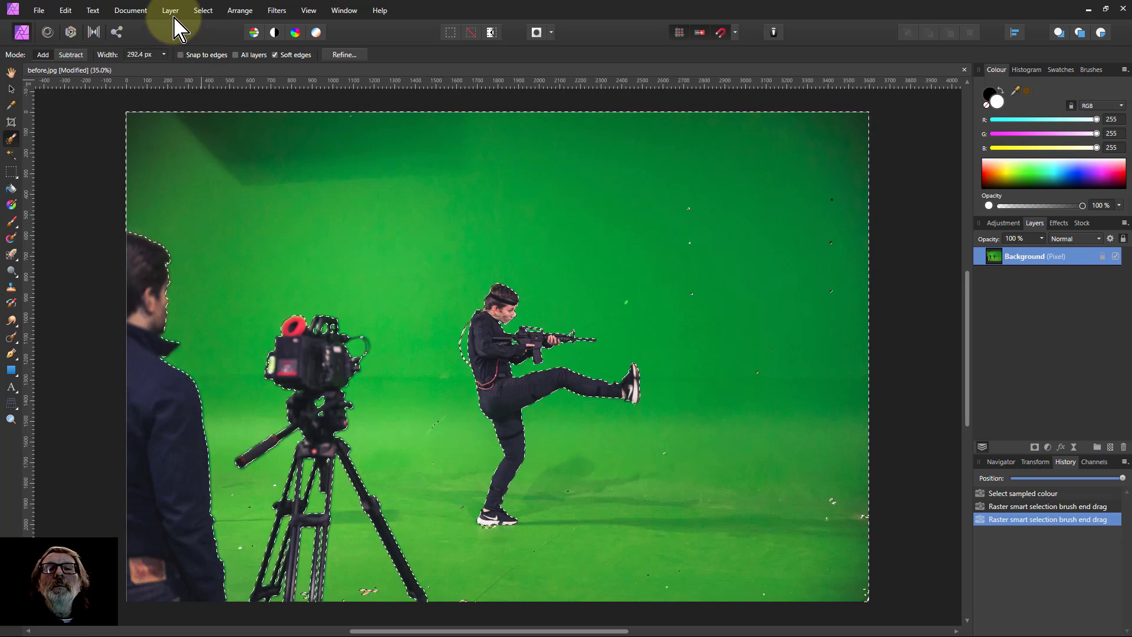
click(201, 15)
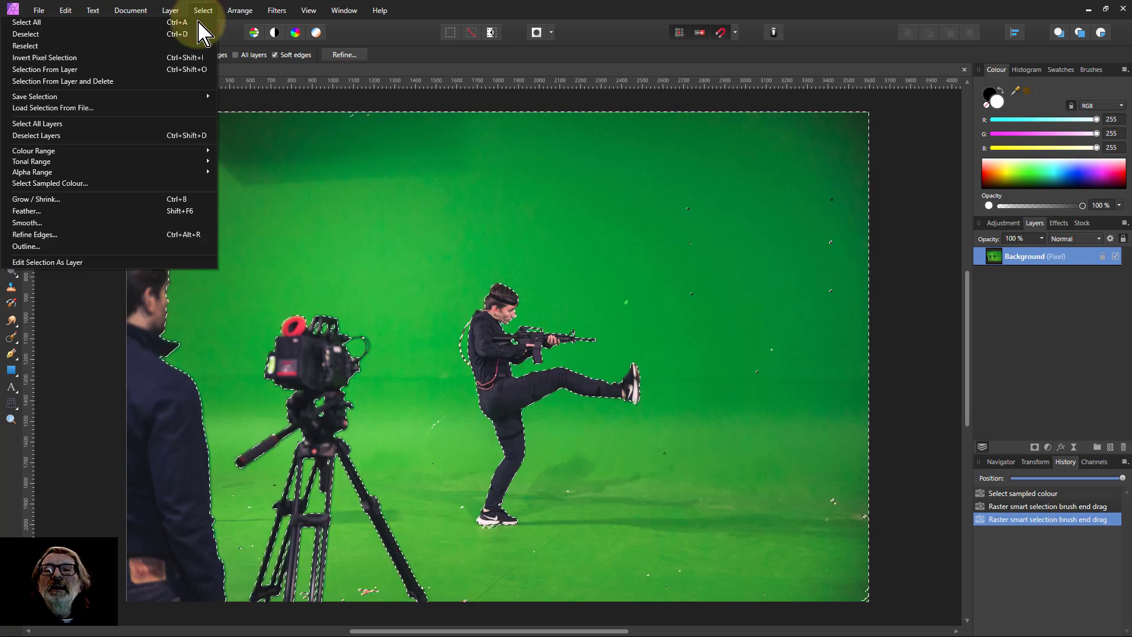
- Invert the selection, copy the subjects to a new layer, hide the original, and deselect
click(178, 58)
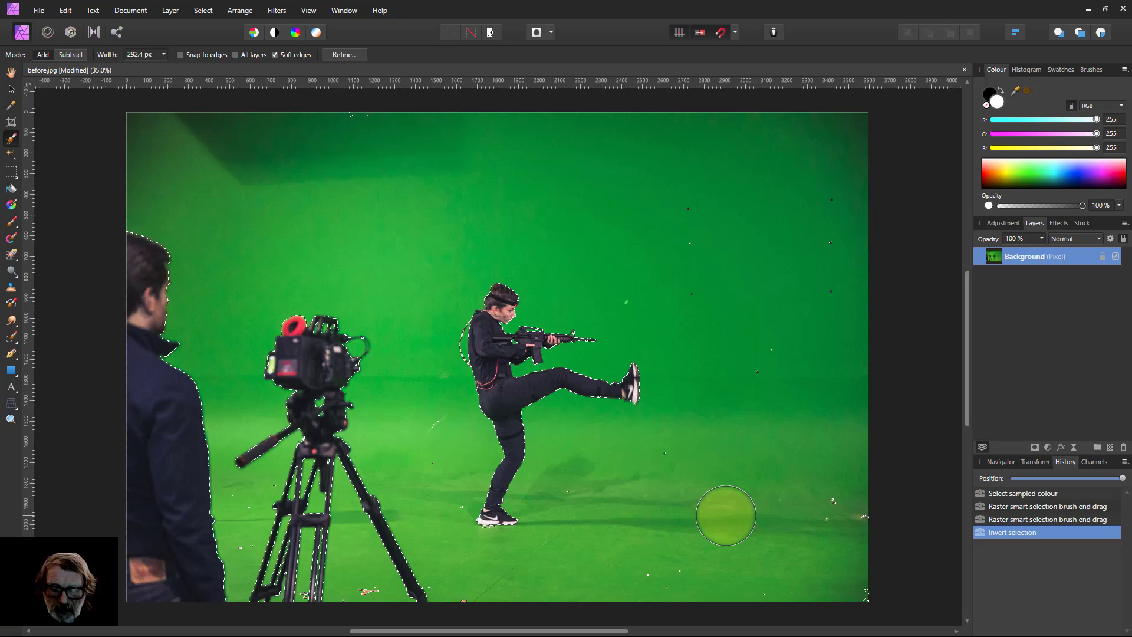
key(ctrl+j)
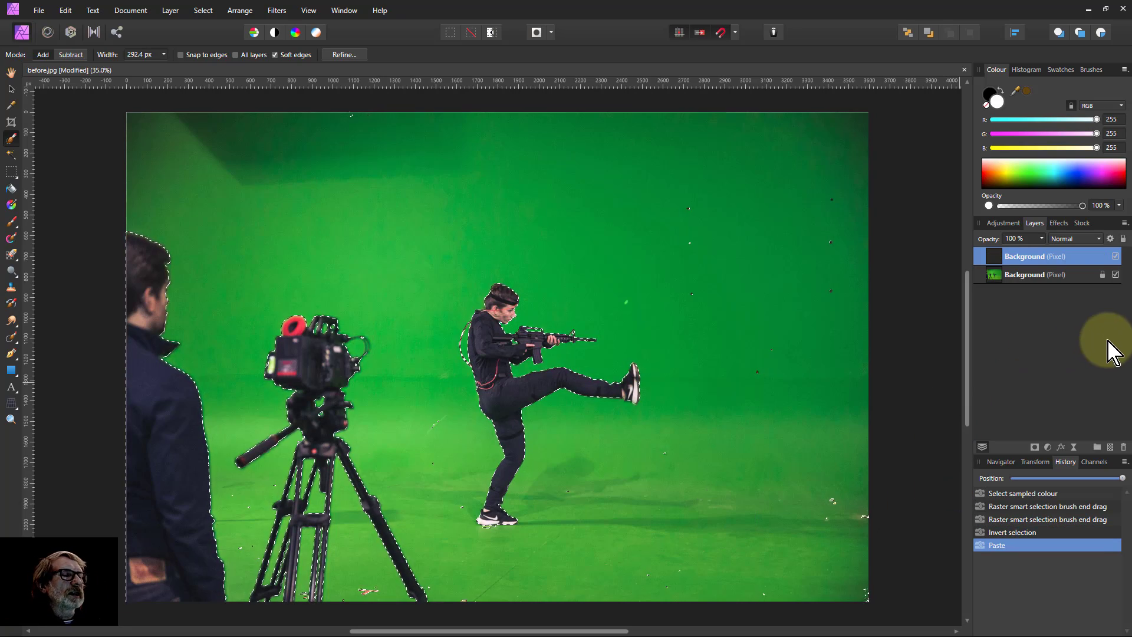
click(1115, 275)
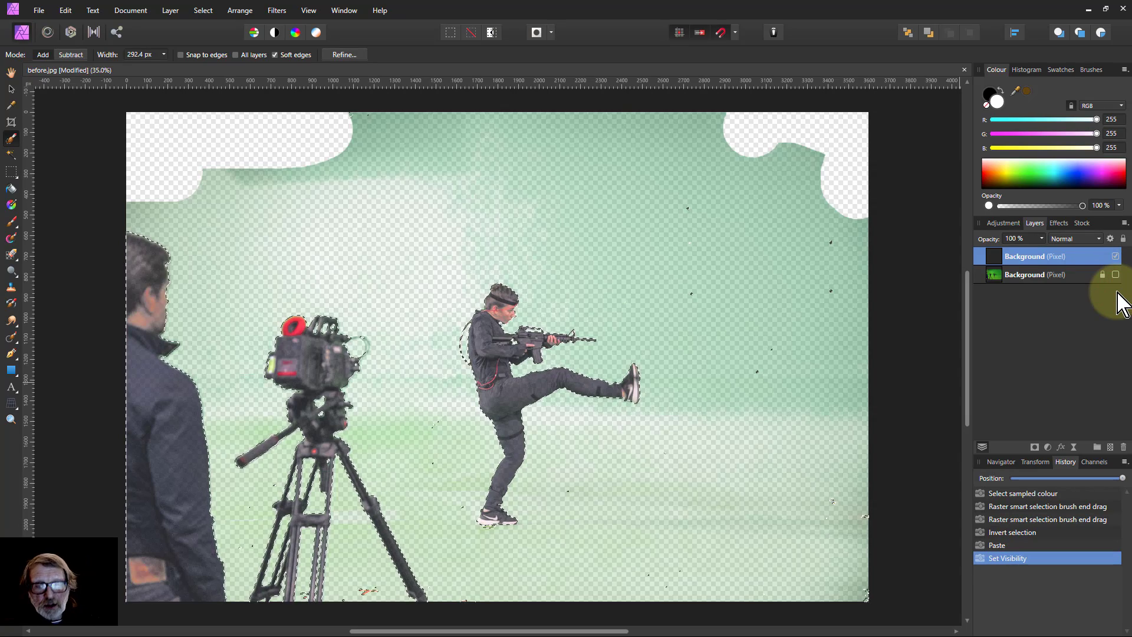
key(ctrl+d)
- Zoom in to inspect the cutout edges, then fit the whole image back in view
scroll(596, 350, up, 2)
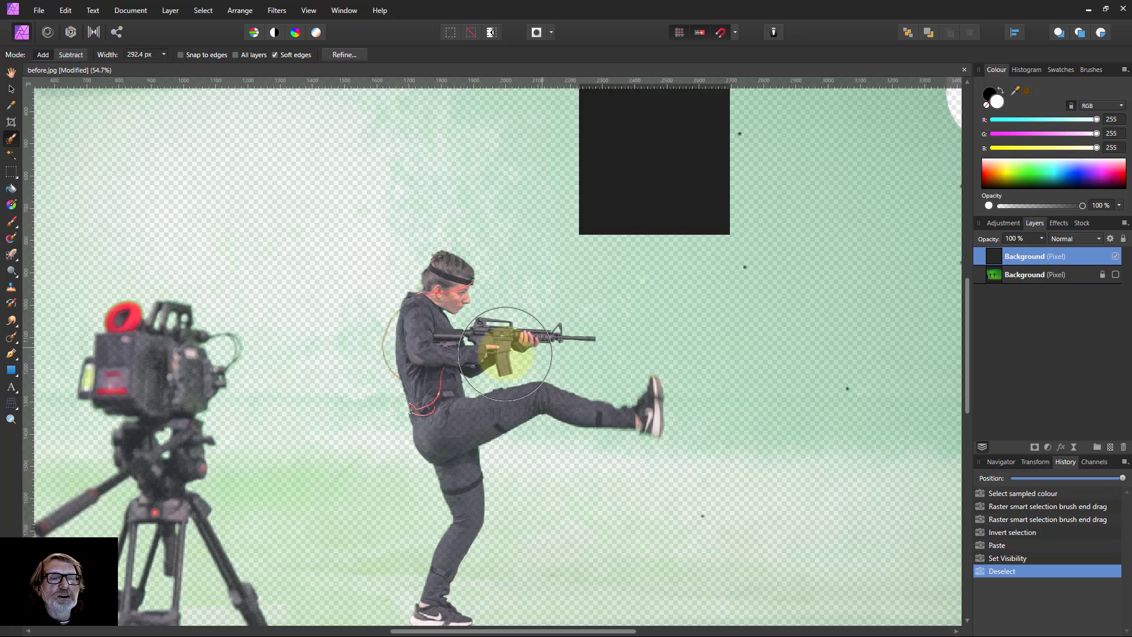
scroll(404, 354, up, 2)
scroll(341, 417, up, 2)
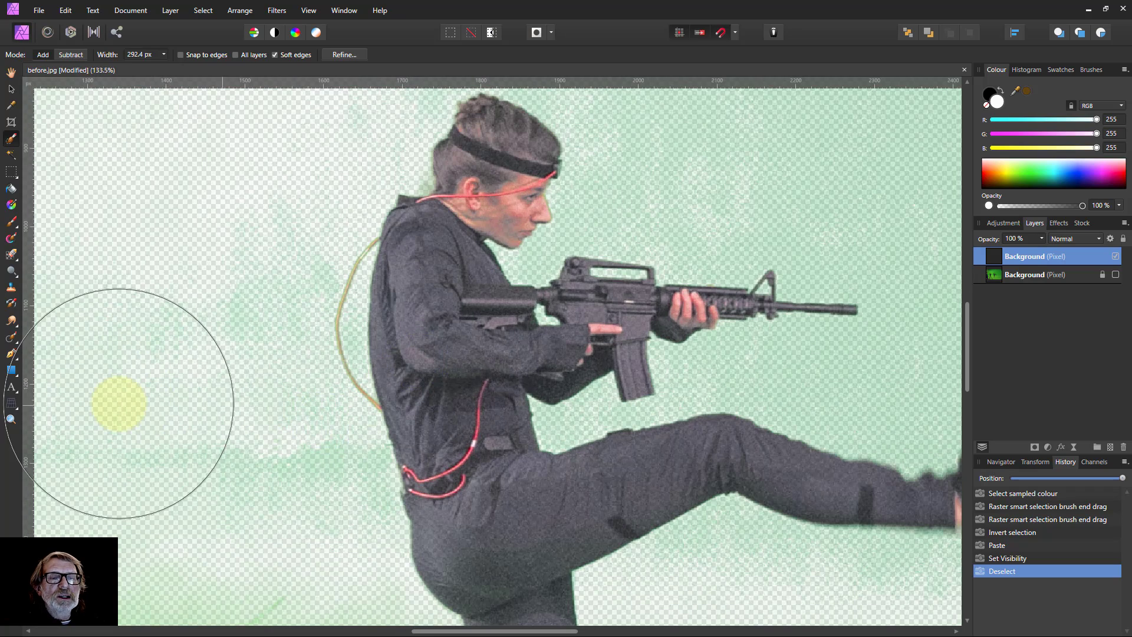
click(11, 73)
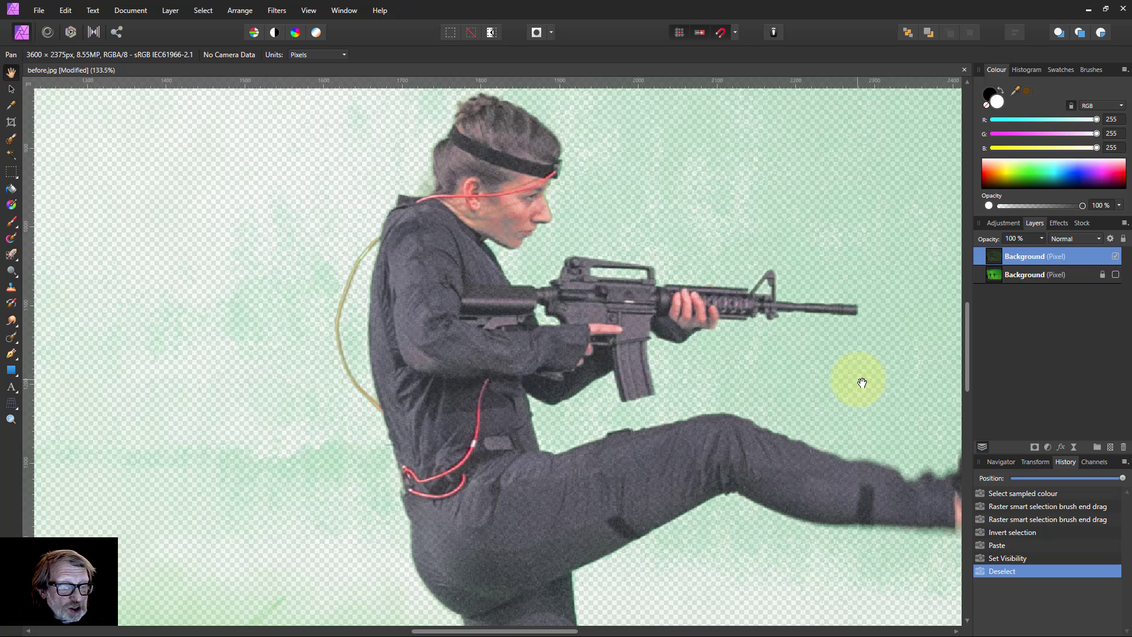
key(ctrl+0)
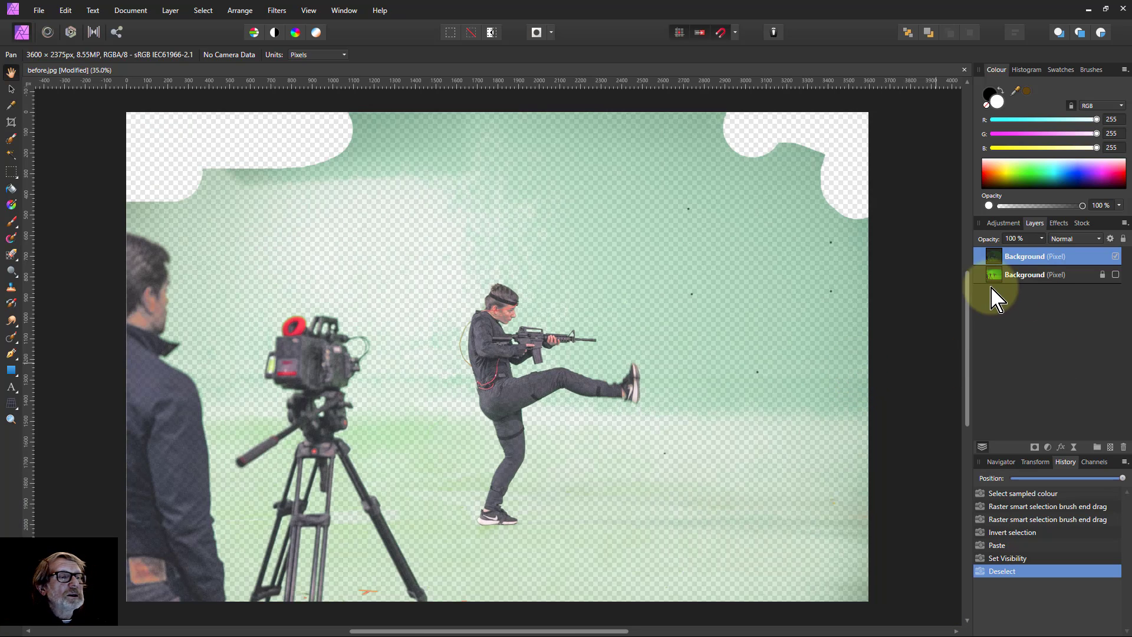
- Delete the trial cutout layer and make the original photo layer visible again
right_click(998, 262)
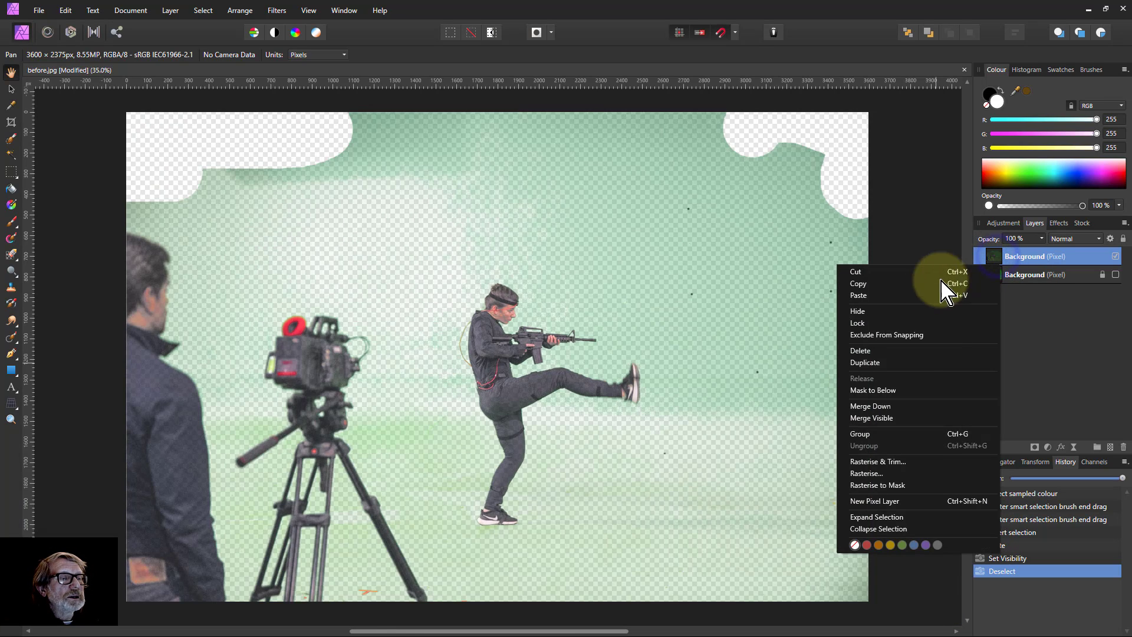
click(903, 358)
click(1116, 256)
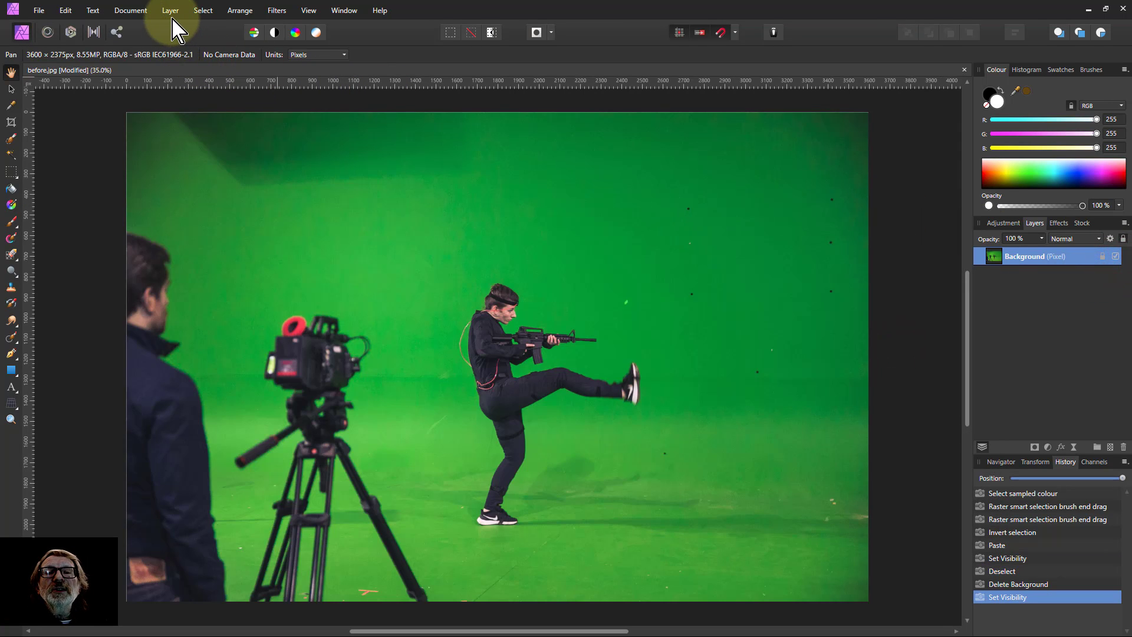
- Try a Colour Range > Select Greens selection, then clear it
click(200, 11)
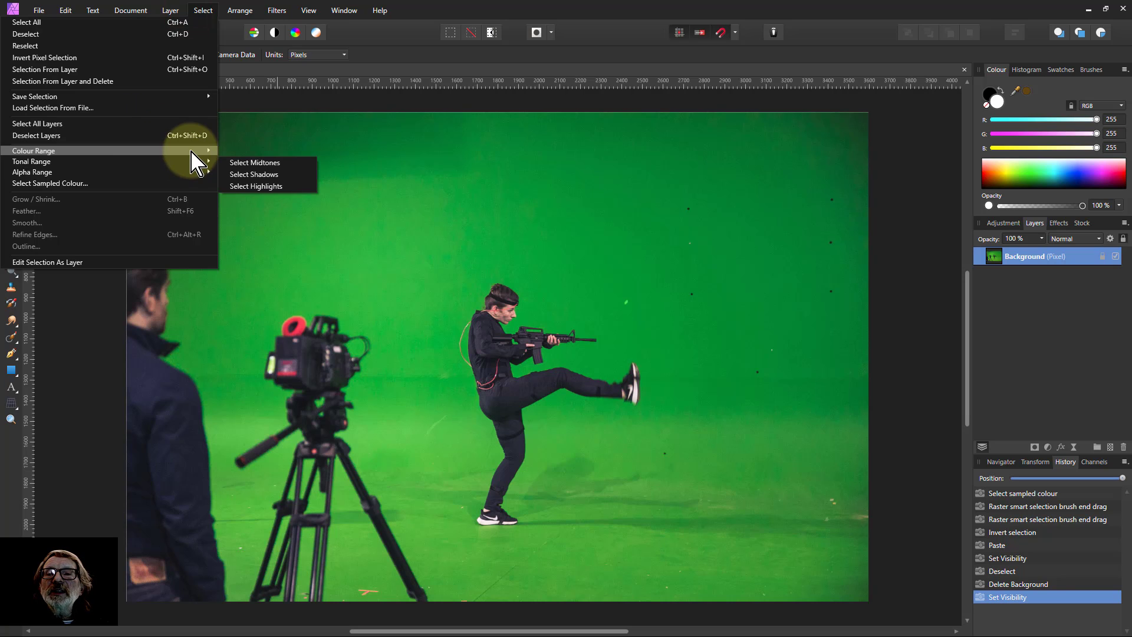
mouse_move(216, 152)
click(247, 163)
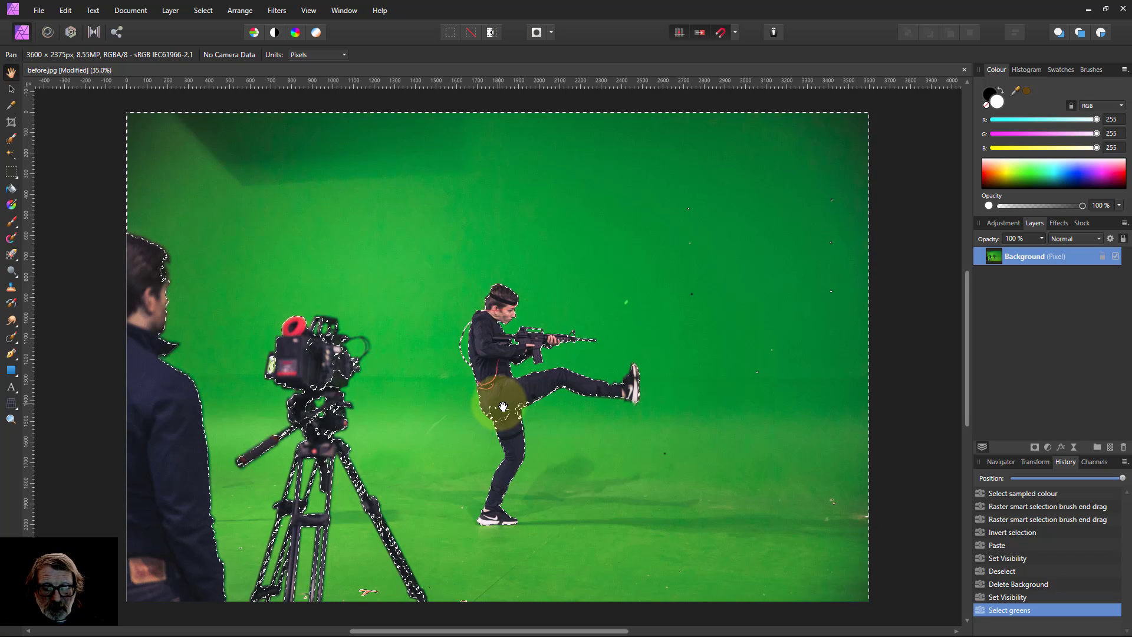
key(ctrl+d)
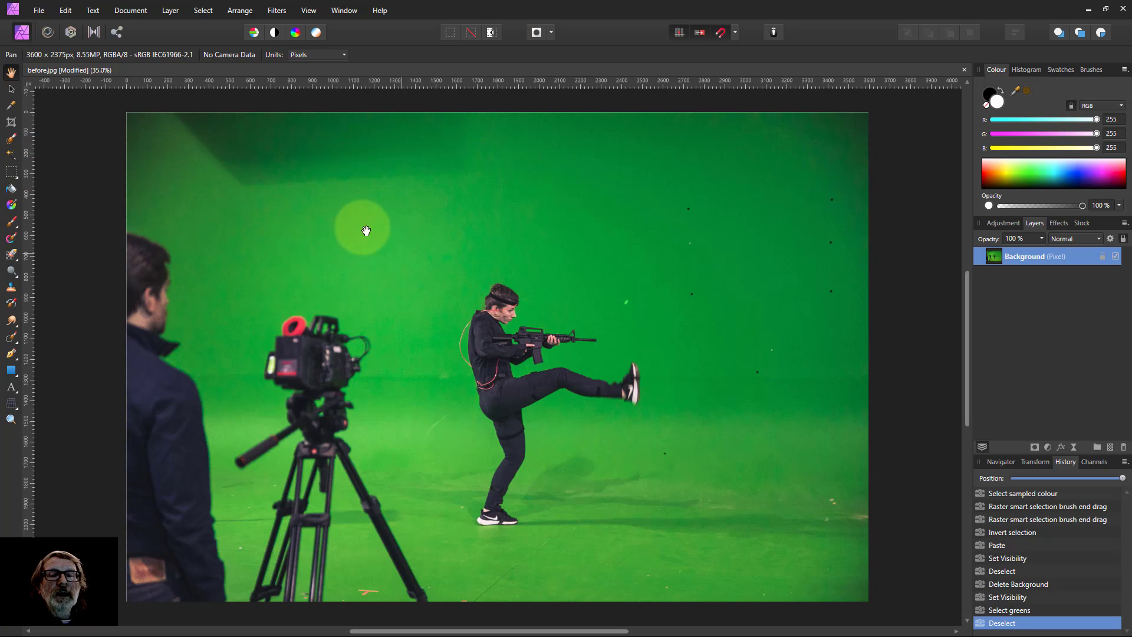
- Flood Select the green wall, set Tolerance to 27%, and flood-select the backdrop again
click(12, 155)
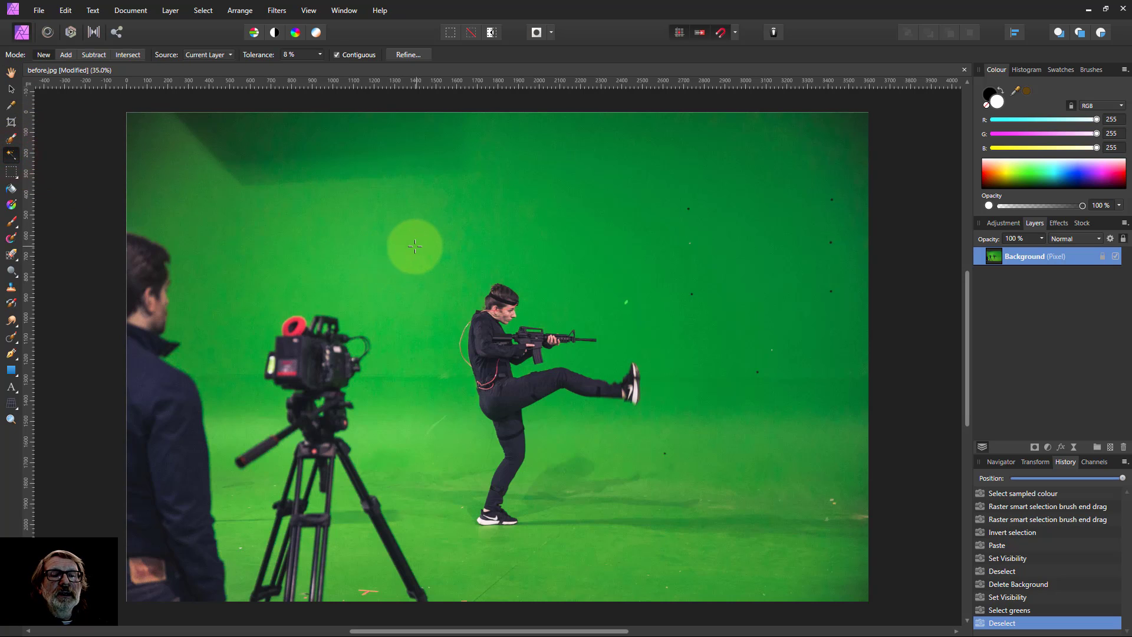
click(397, 260)
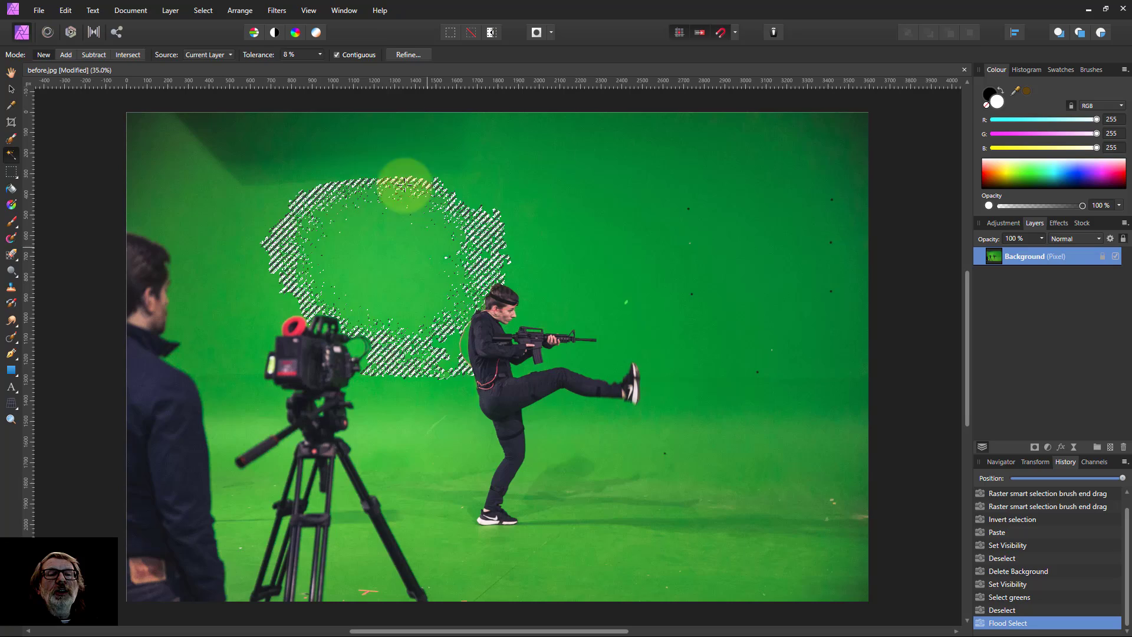
drag(422, 271, 544, 256)
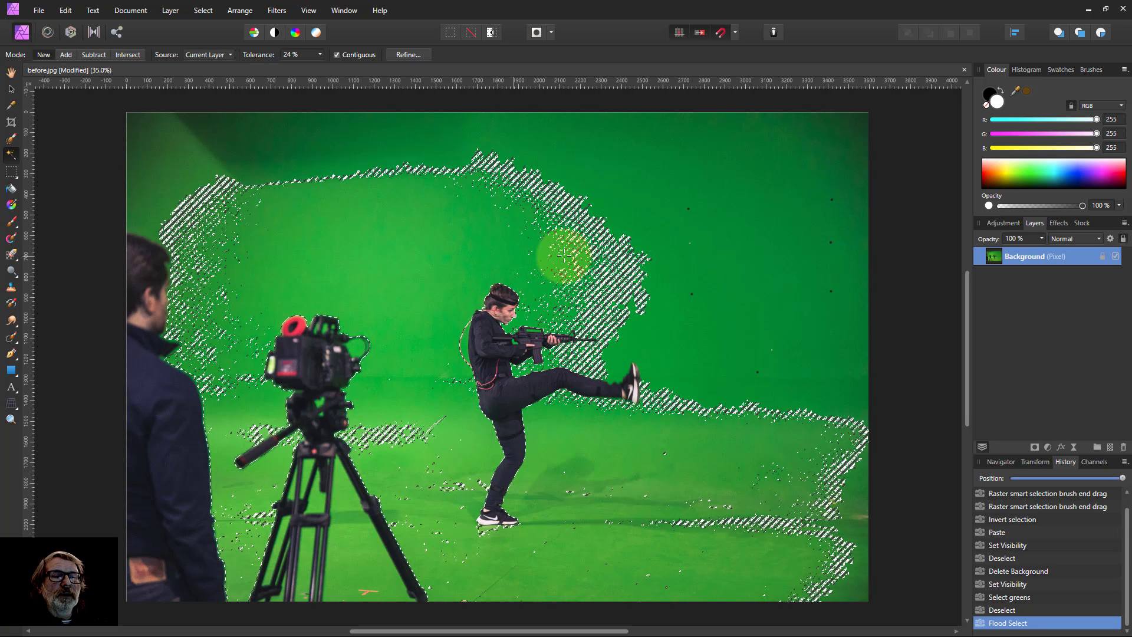
drag(564, 254, 565, 254)
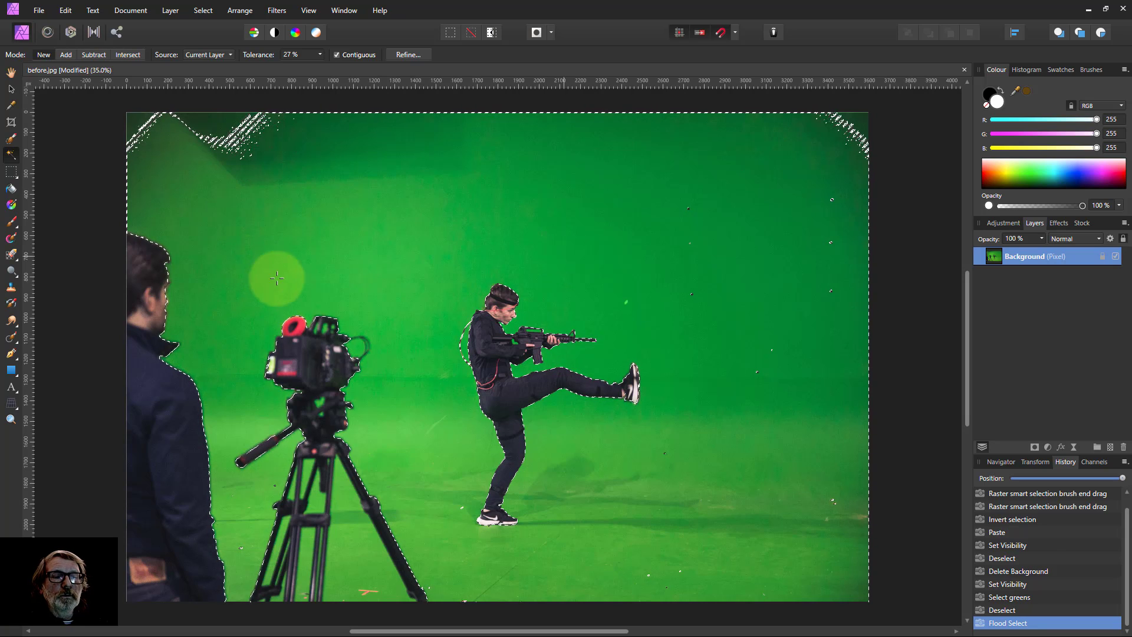
click(277, 271)
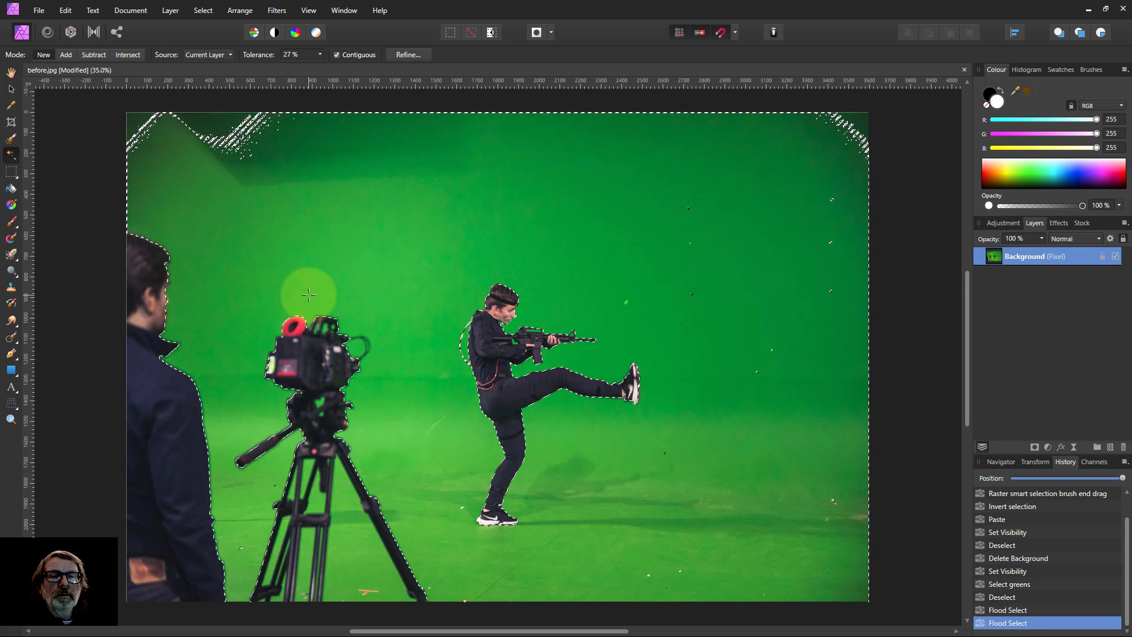
- Brush the missed upper-left corner and a floor patch into the selection, then invert it
click(12, 144)
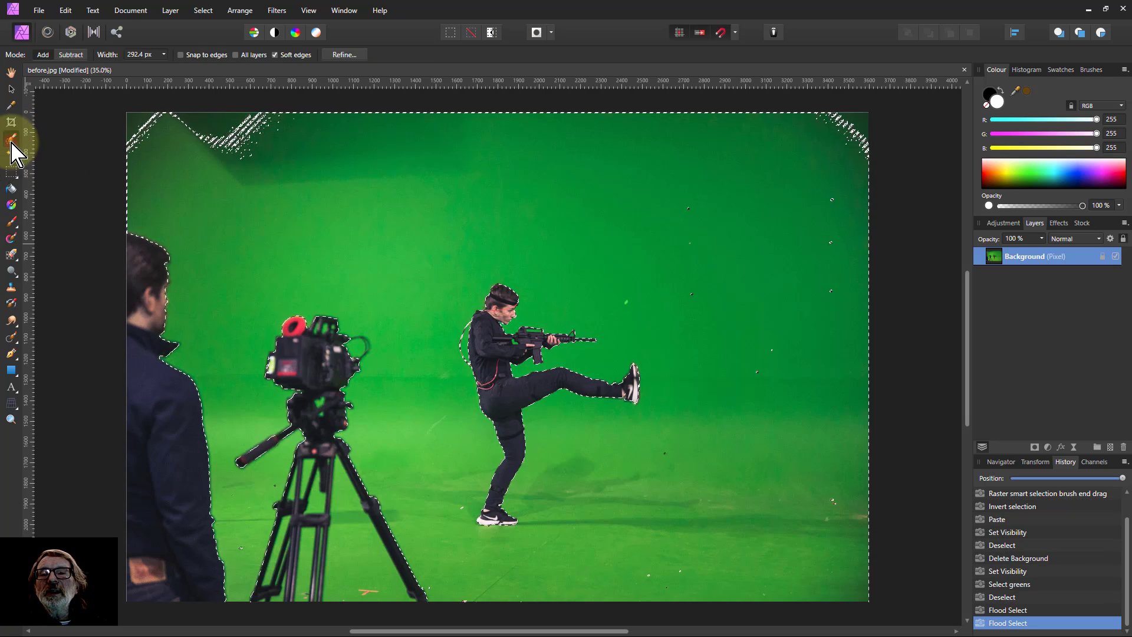
mouse_move(265, 140)
mouse_down()
mouse_move(157, 132)
mouse_move(909, 116)
mouse_move(784, 178)
mouse_move(827, 313)
mouse_move(728, 327)
mouse_move(642, 253)
mouse_move(864, 391)
mouse_move(738, 523)
mouse_move(635, 523)
mouse_move(482, 596)
mouse_move(725, 617)
mouse_up()
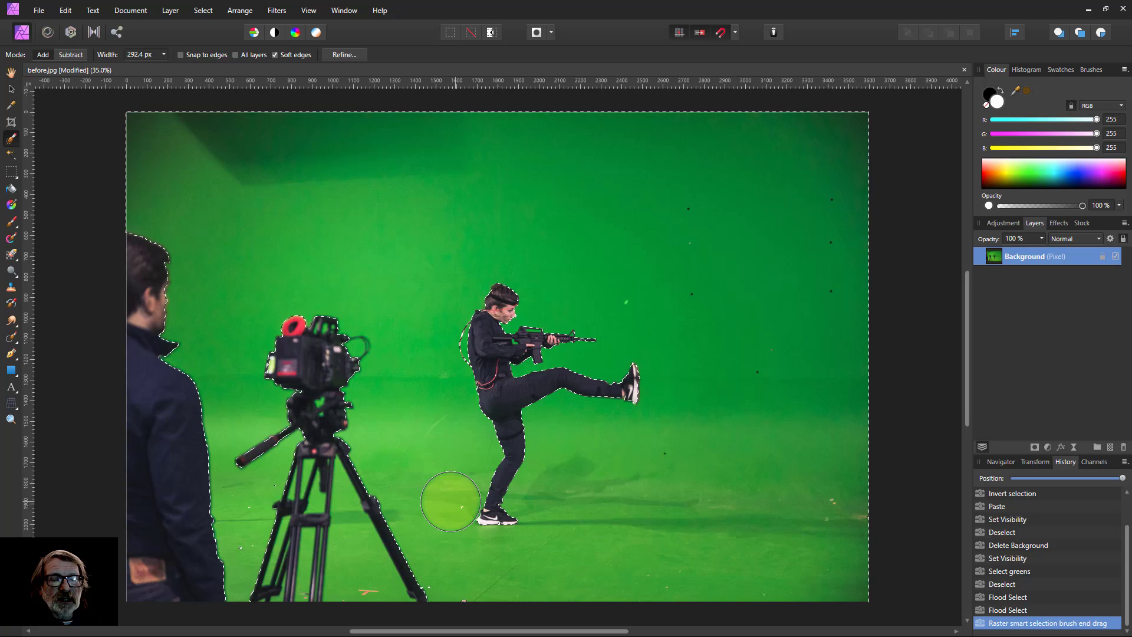
click(451, 501)
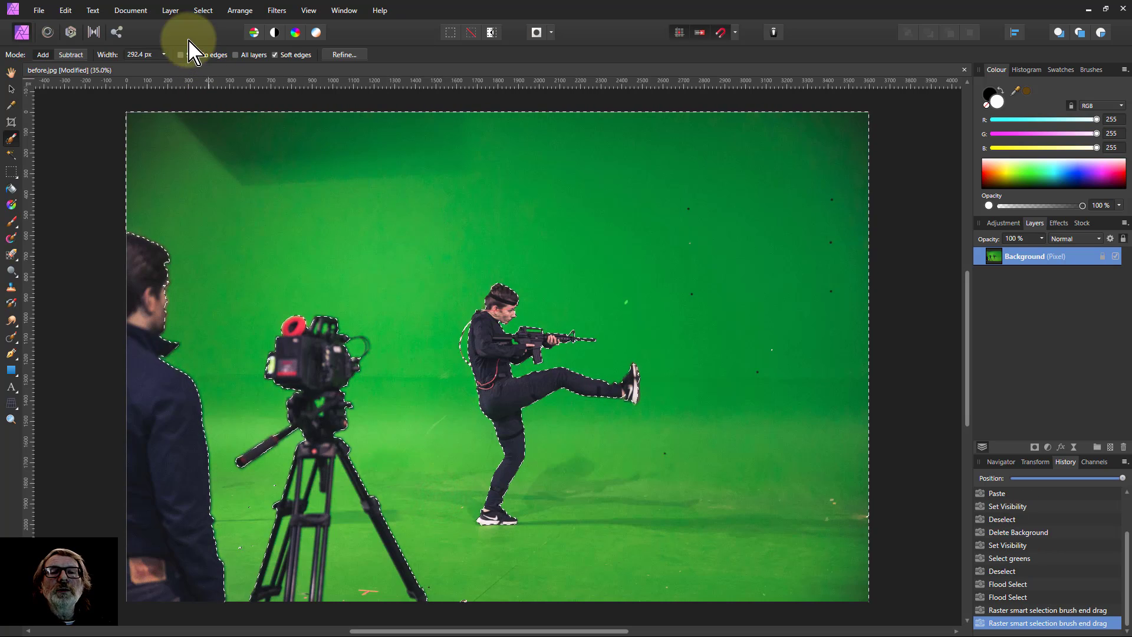
click(202, 10)
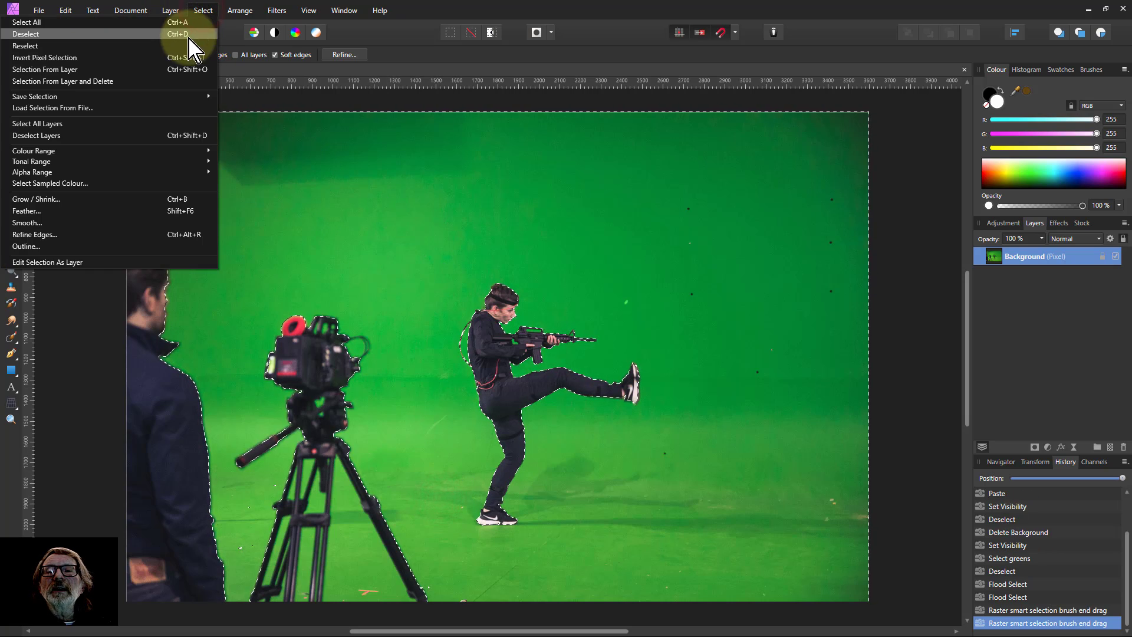
click(177, 57)
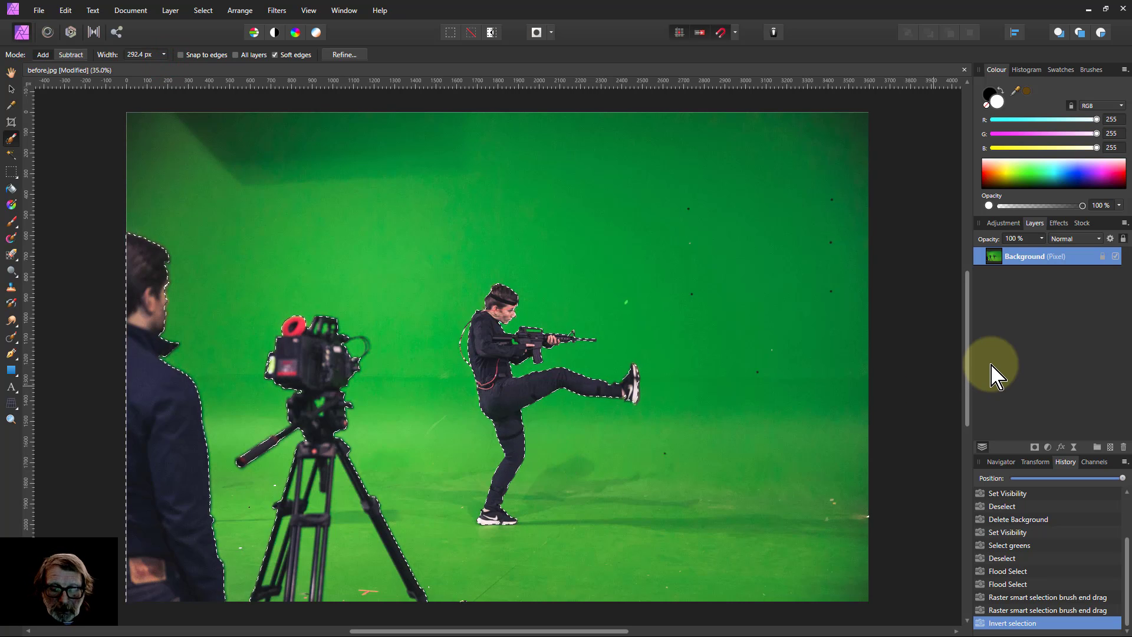
- Paste the selected subjects onto a new layer, hide the original green-screen layer, and deselect
key(ctrl+v)
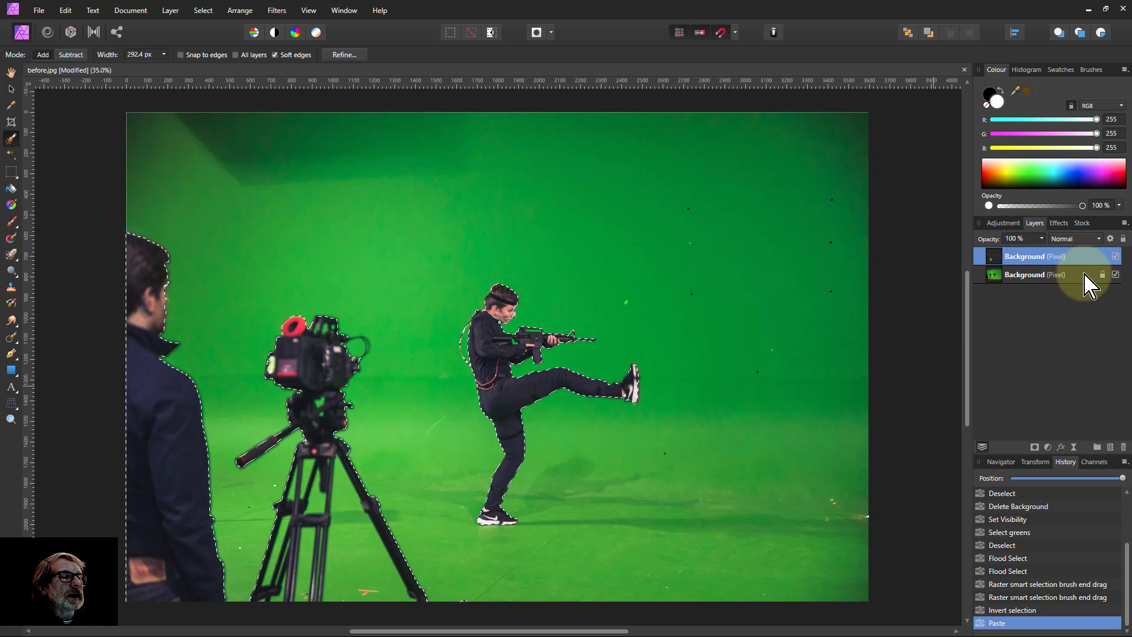
click(1116, 274)
key(ctrl+d)
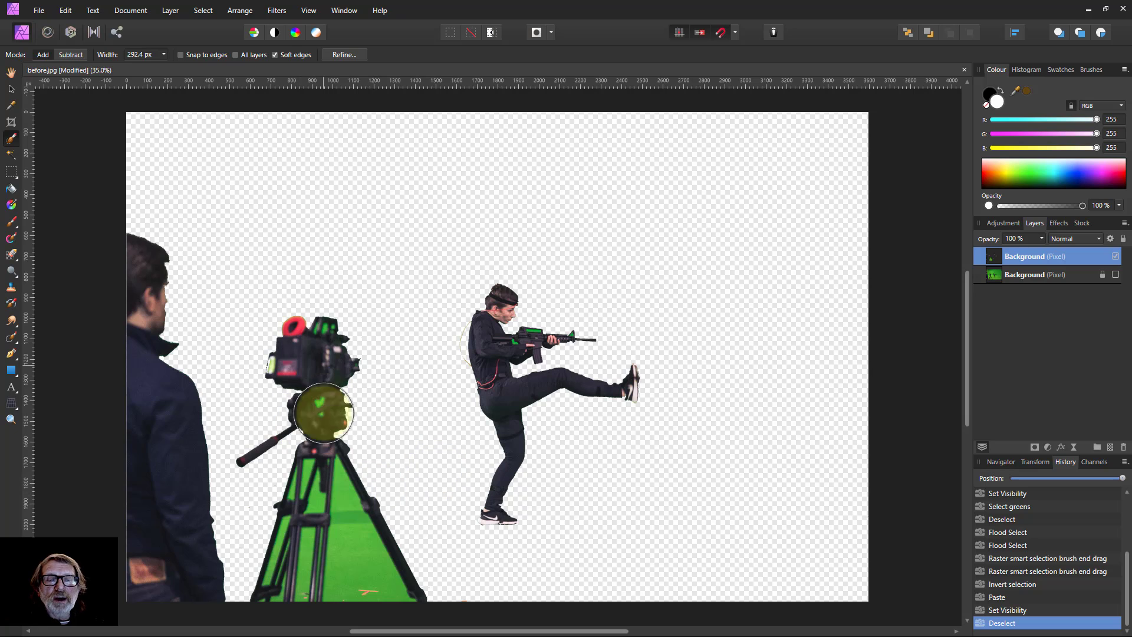
- Zoom in to inspect the cutout, return to the Flood Select tool, and fit the image to the window
scroll(445, 370, up, 2)
scroll(445, 370, up, 2)
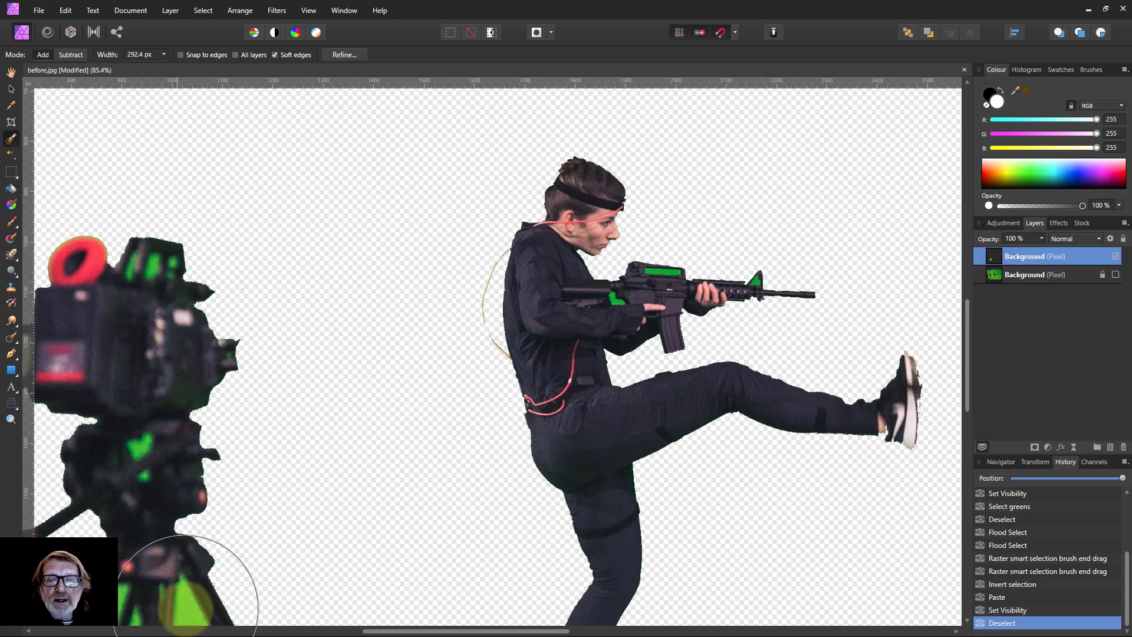
scroll(269, 453, down, 3)
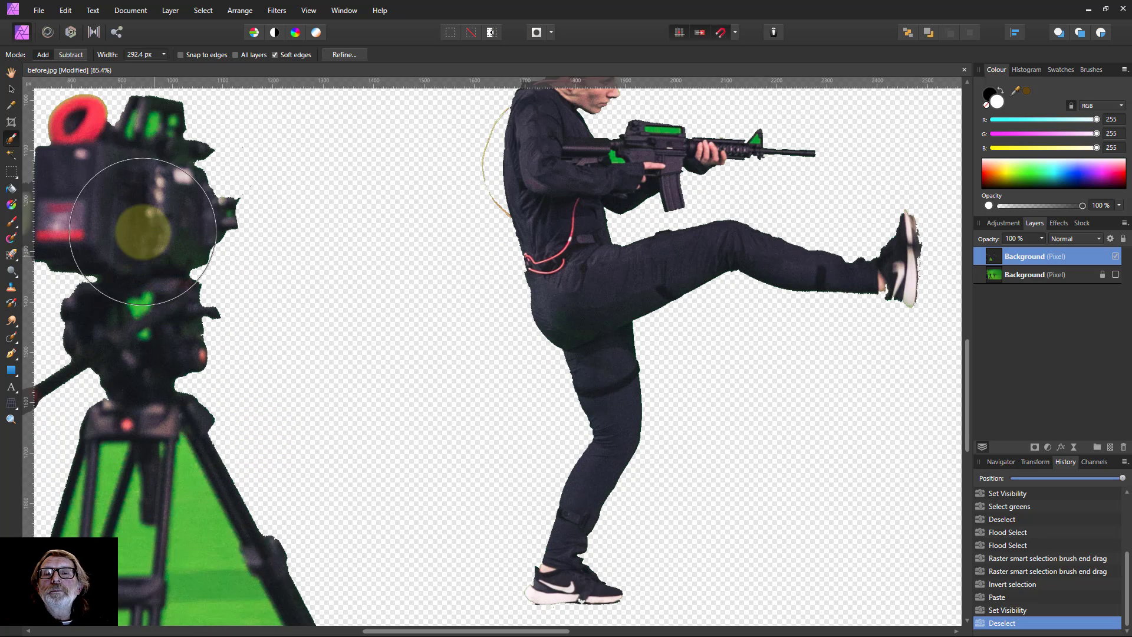
click(10, 189)
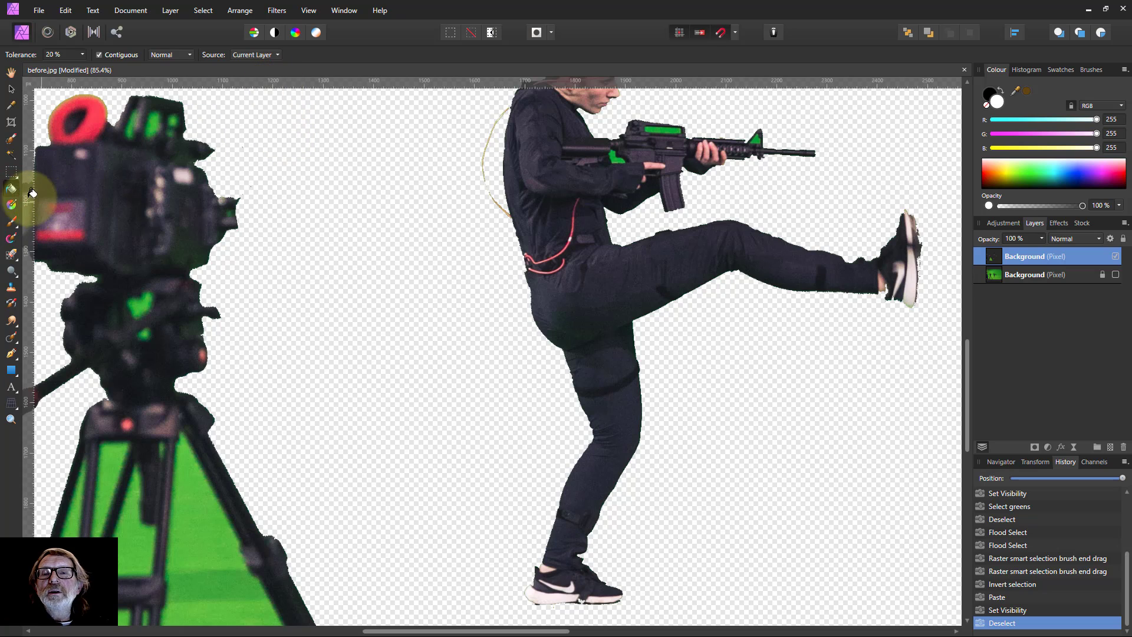
click(11, 154)
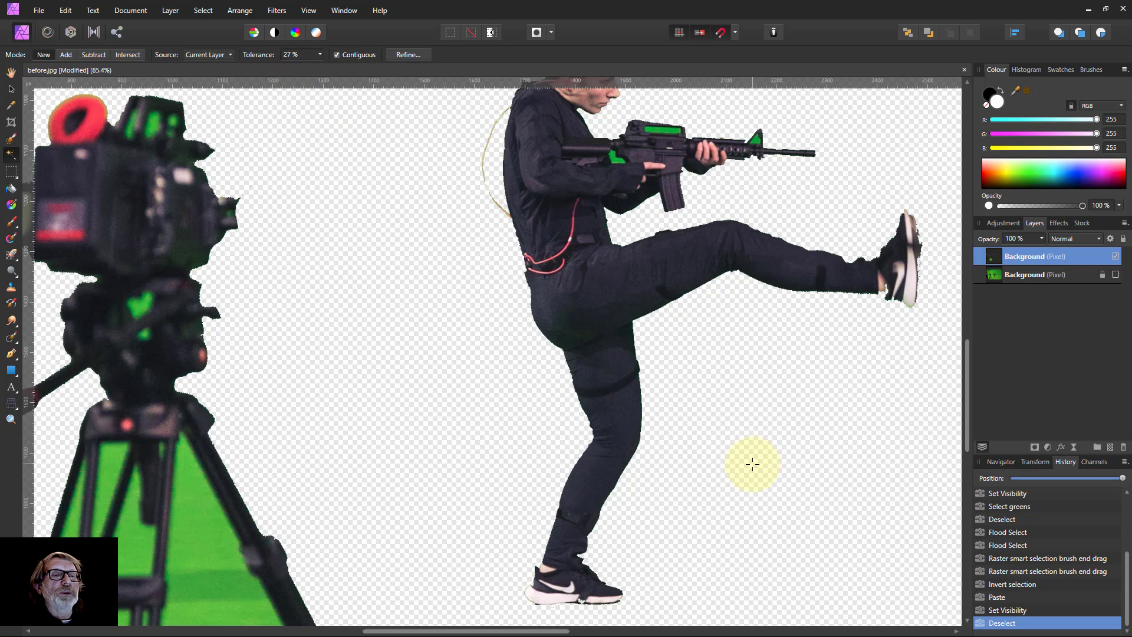
scroll(683, 269, up, 4)
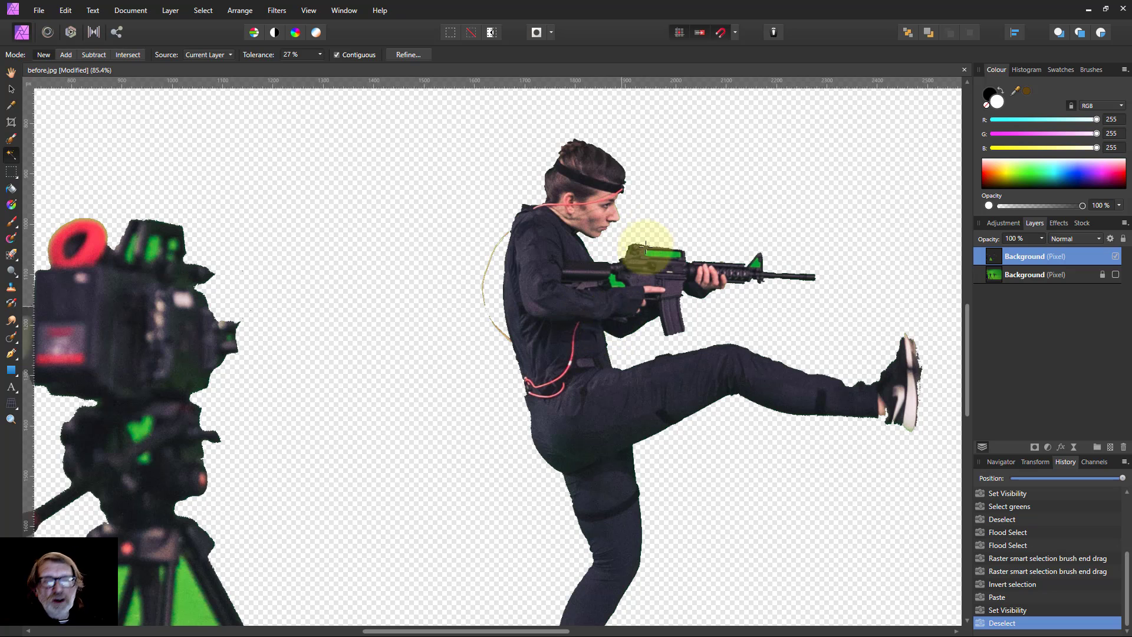
scroll(649, 250, up, 4)
scroll(536, 210, up, 3)
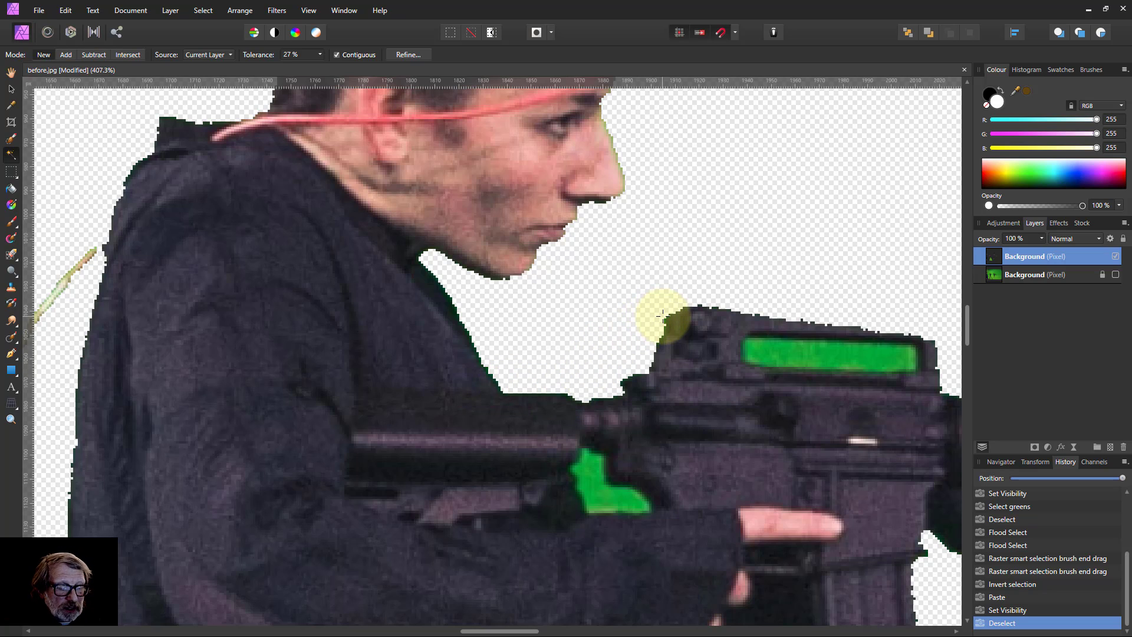
key(ctrl+0)
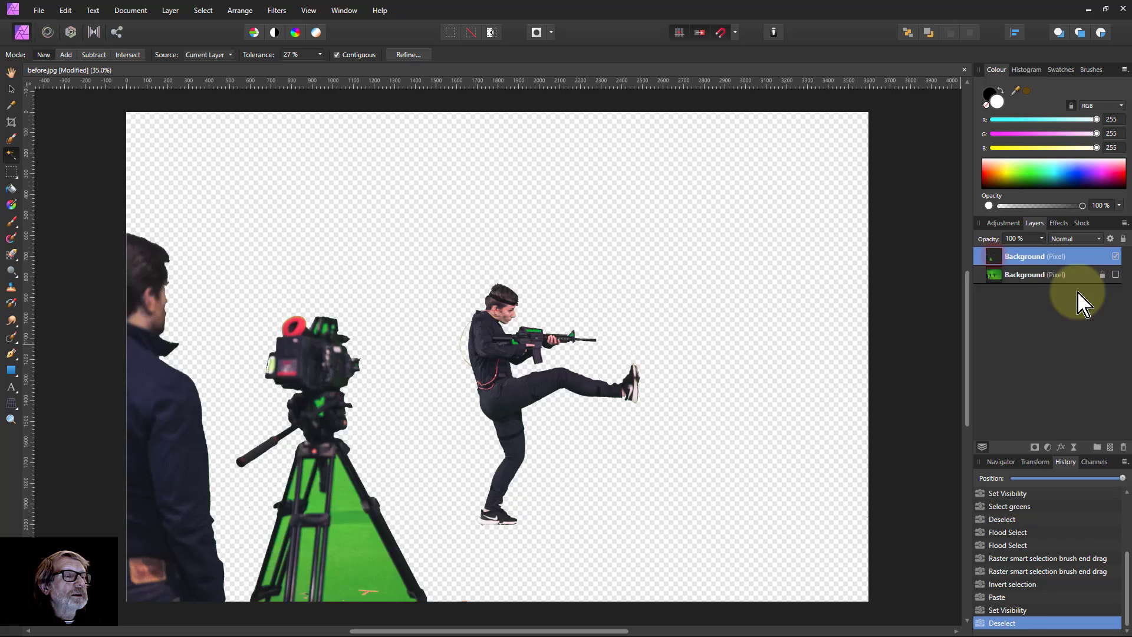
- Delete the pasted cutout, show the original photo, and flood-select all green with Contiguous off
key(Delete)
click(1115, 256)
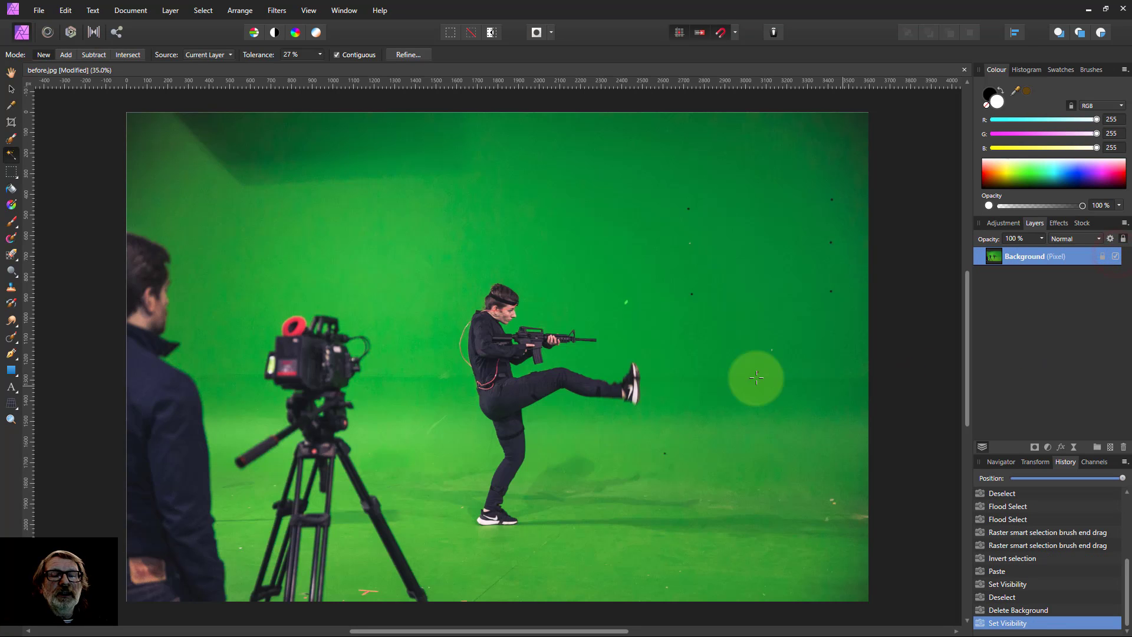
click(394, 266)
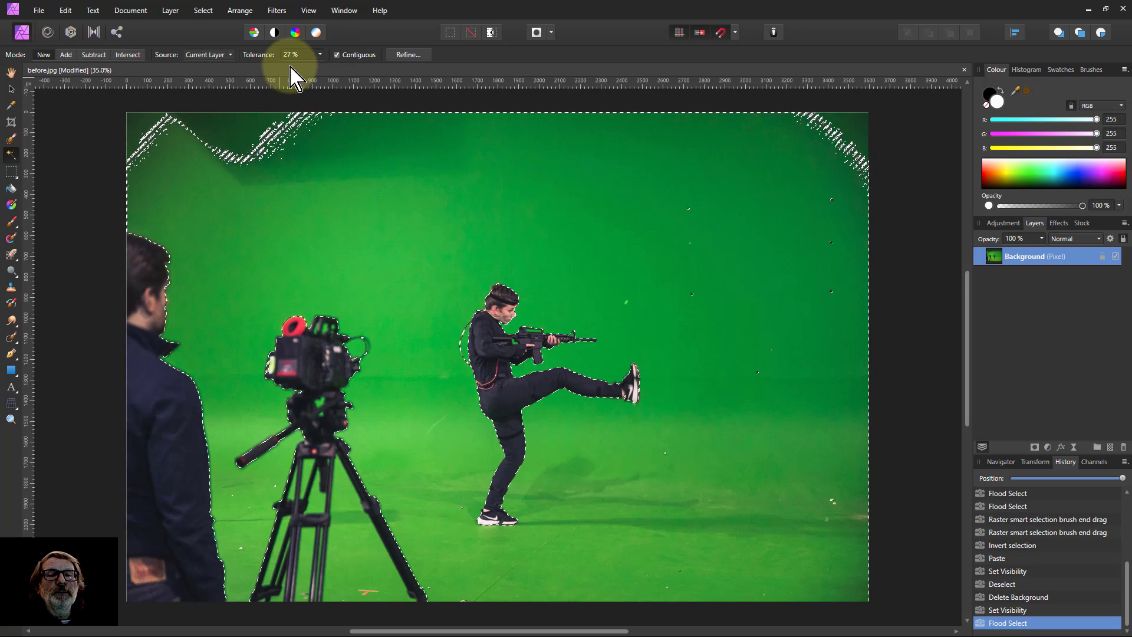
click(337, 55)
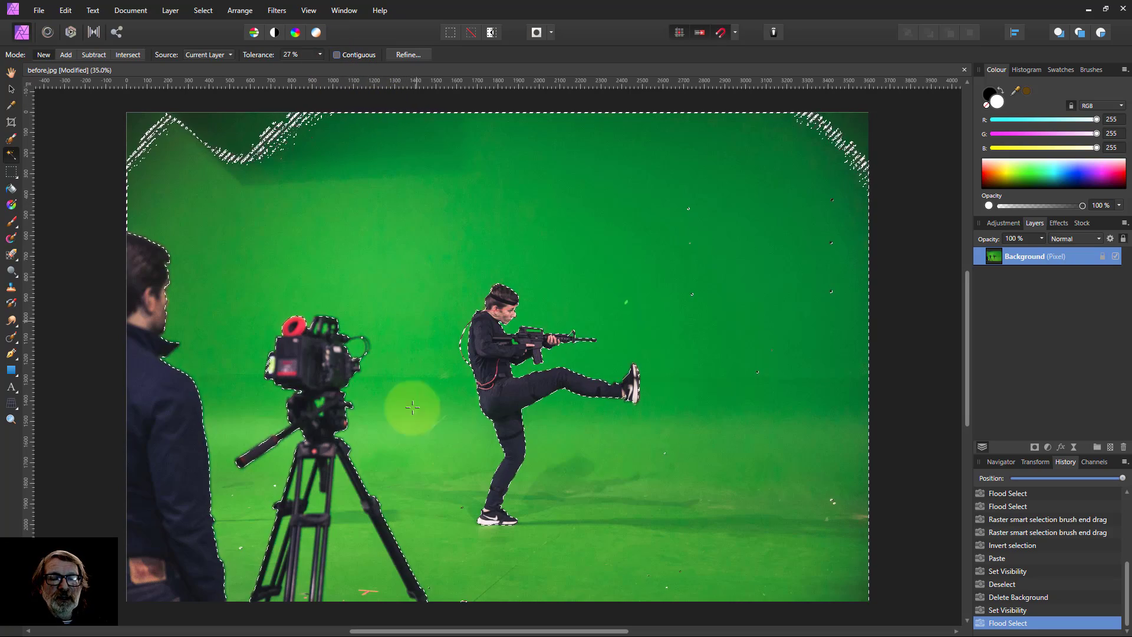
click(405, 276)
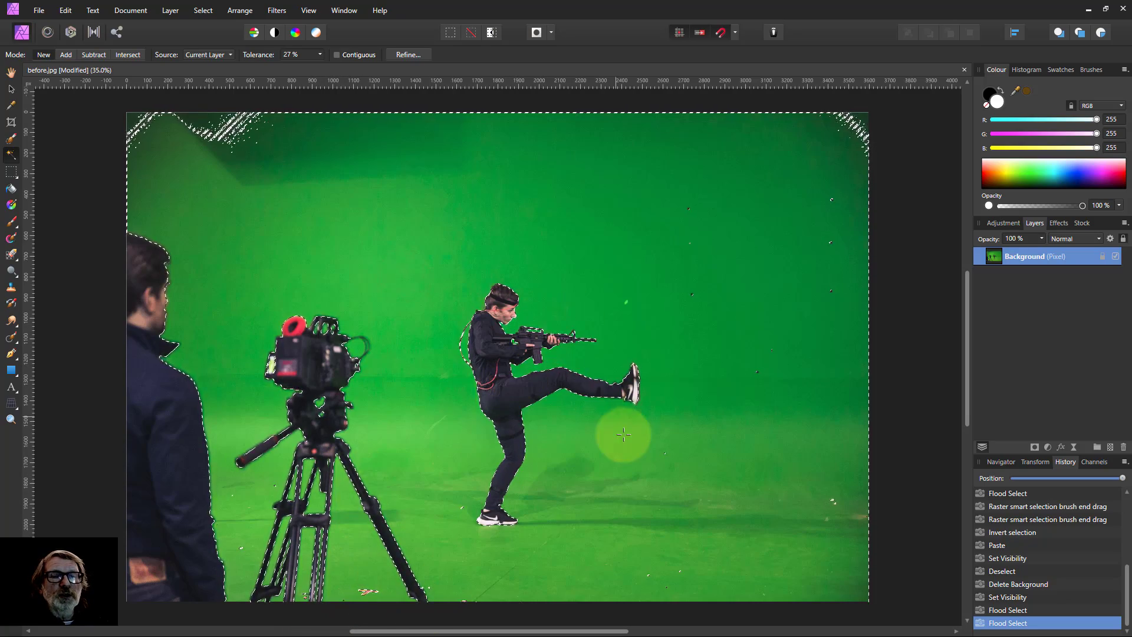
- Paint the top corners and the bottom edge into the backdrop selection with the Selection Brush
click(12, 138)
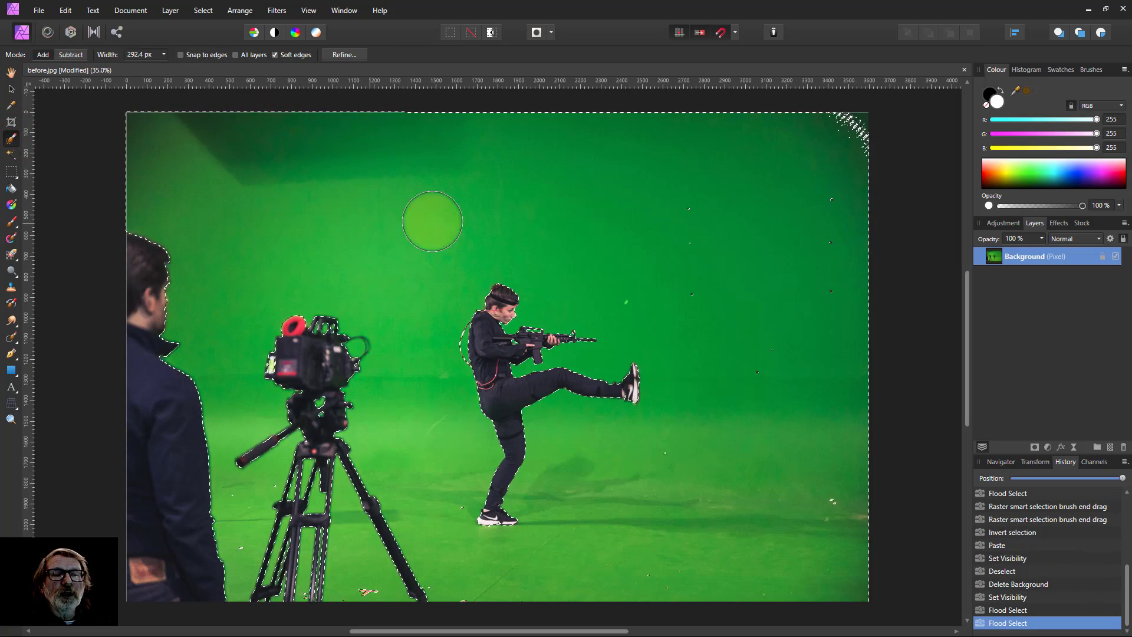
mouse_move(724, 264)
mouse_down()
mouse_move(835, 132)
mouse_move(836, 174)
mouse_move(787, 396)
mouse_move(791, 445)
mouse_move(740, 310)
mouse_move(806, 516)
mouse_up()
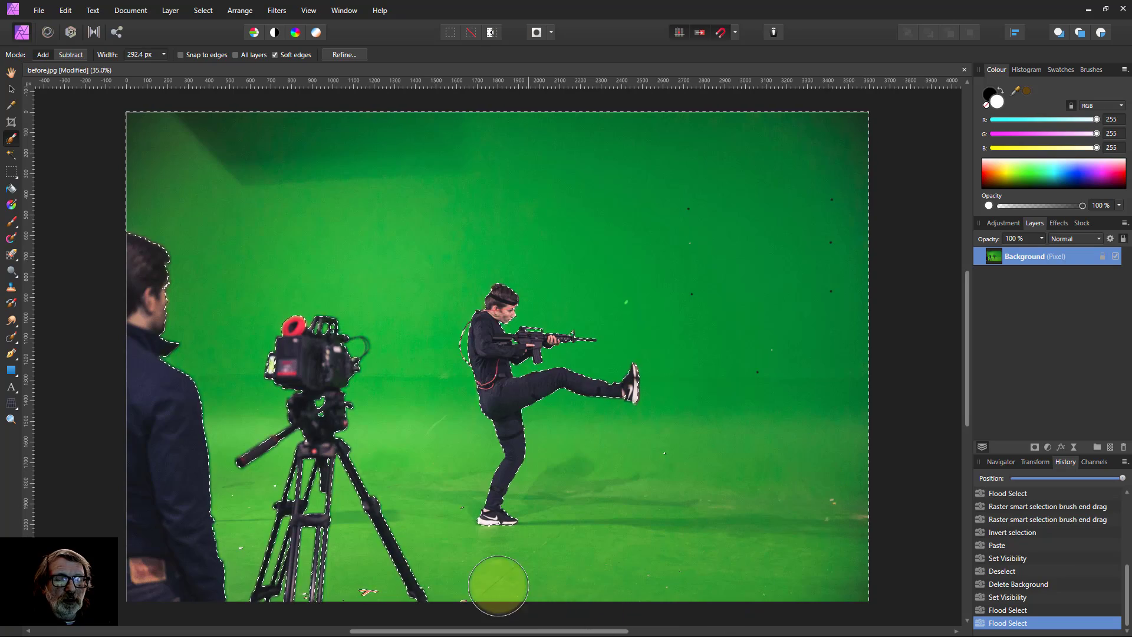
drag(673, 519, 670, 586)
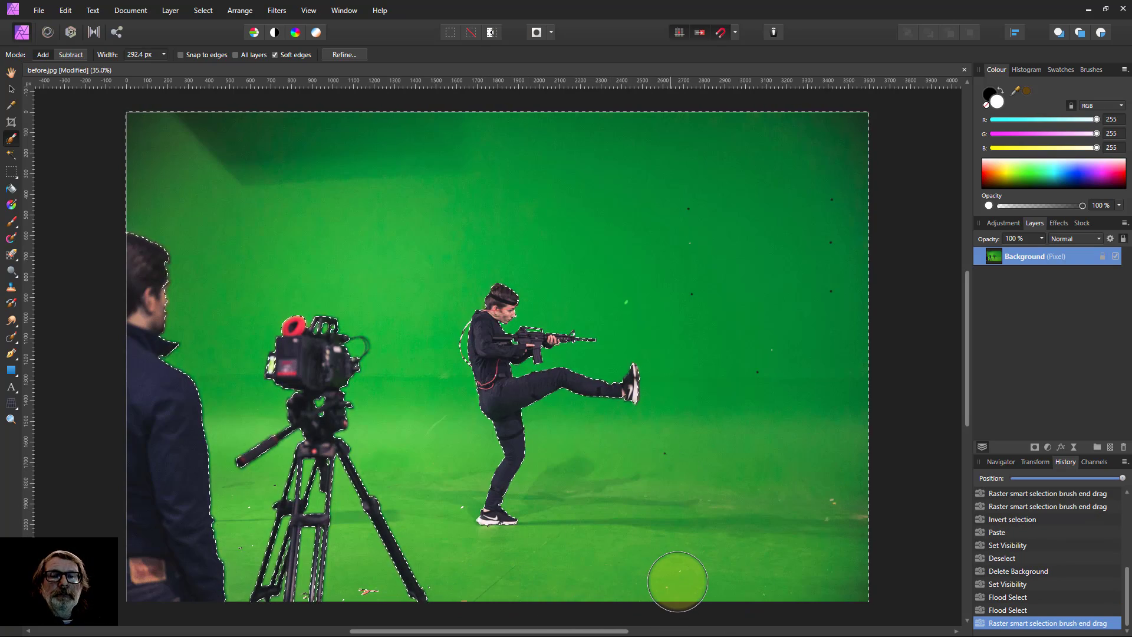
- Invert the selection onto the subject, camera and crew
click(202, 10)
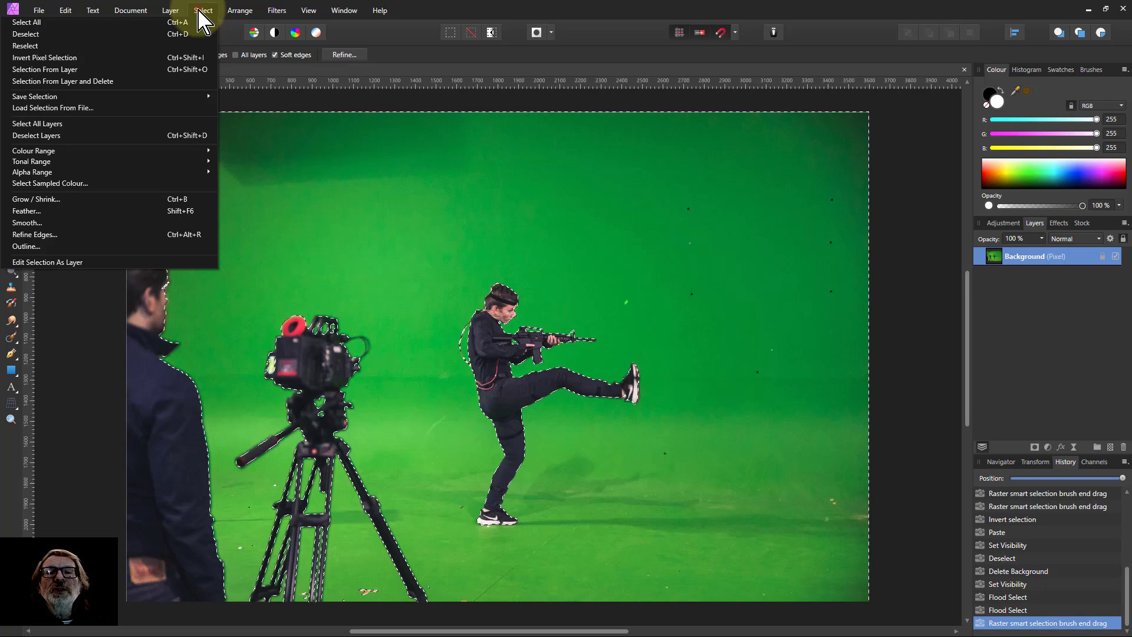
click(188, 57)
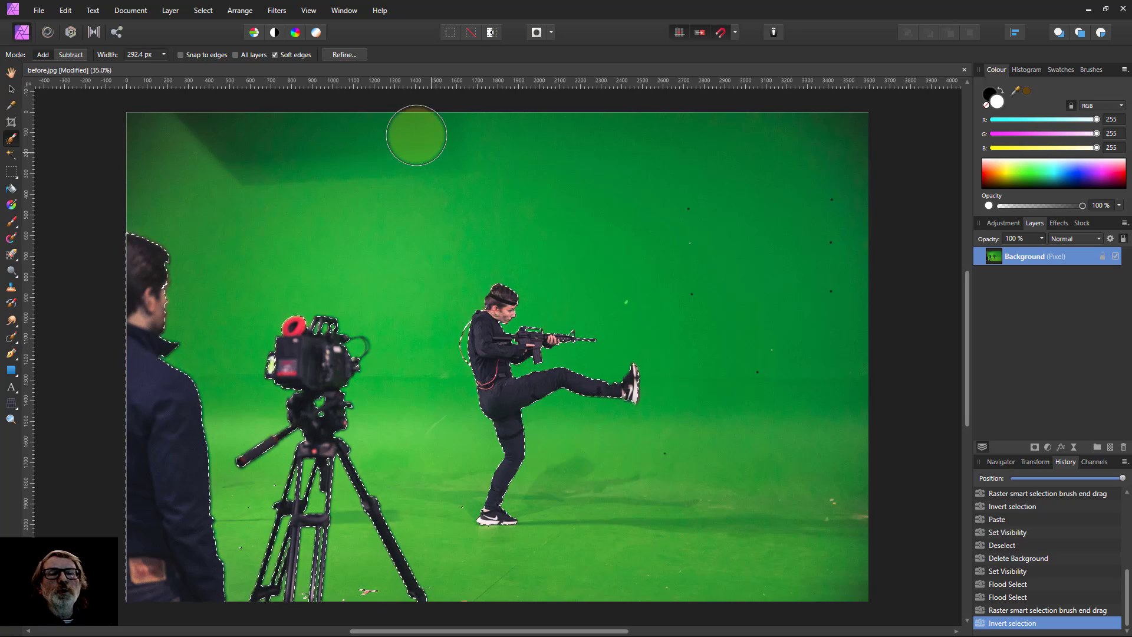
scroll(531, 330, up, 5)
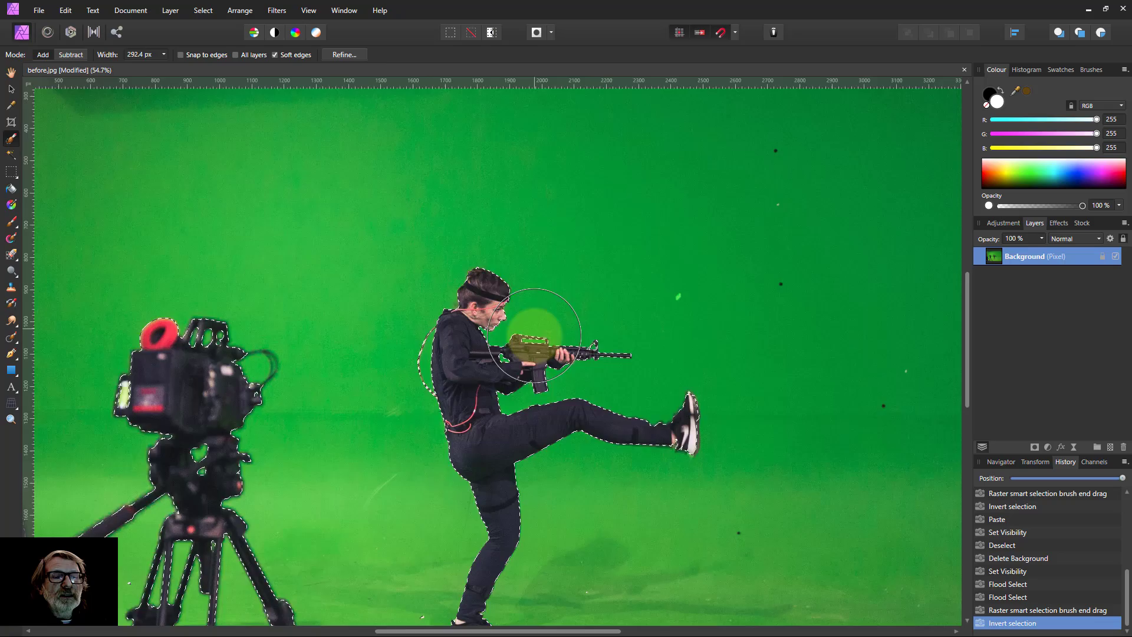
scroll(532, 358, up, 5)
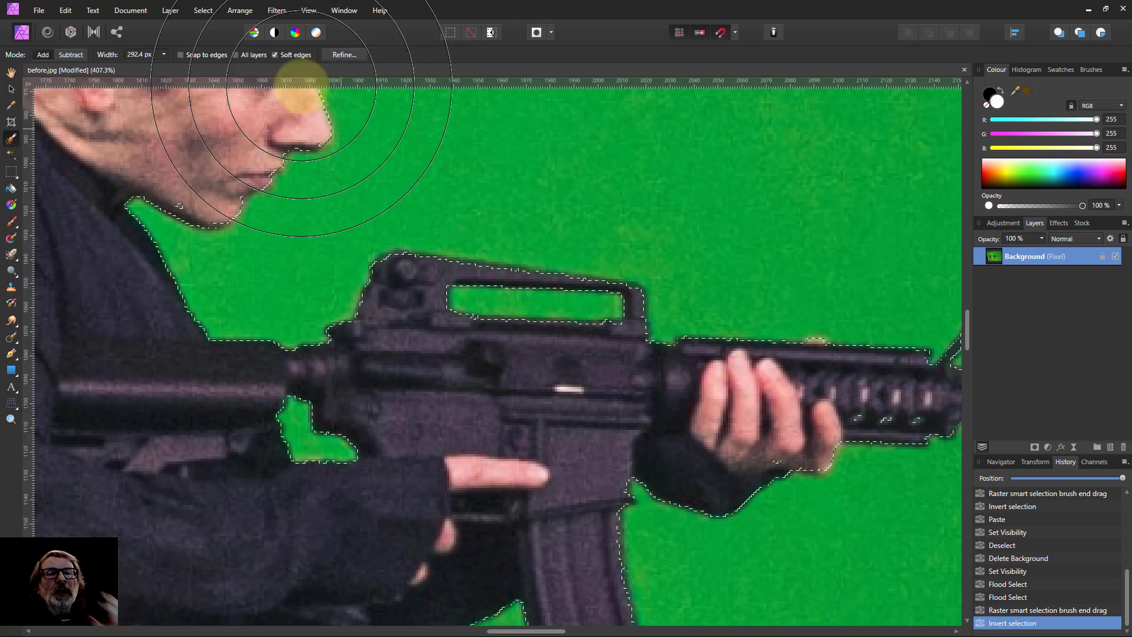
- Feather the selection by 1 px and paste the subjects onto a new layer
click(201, 13)
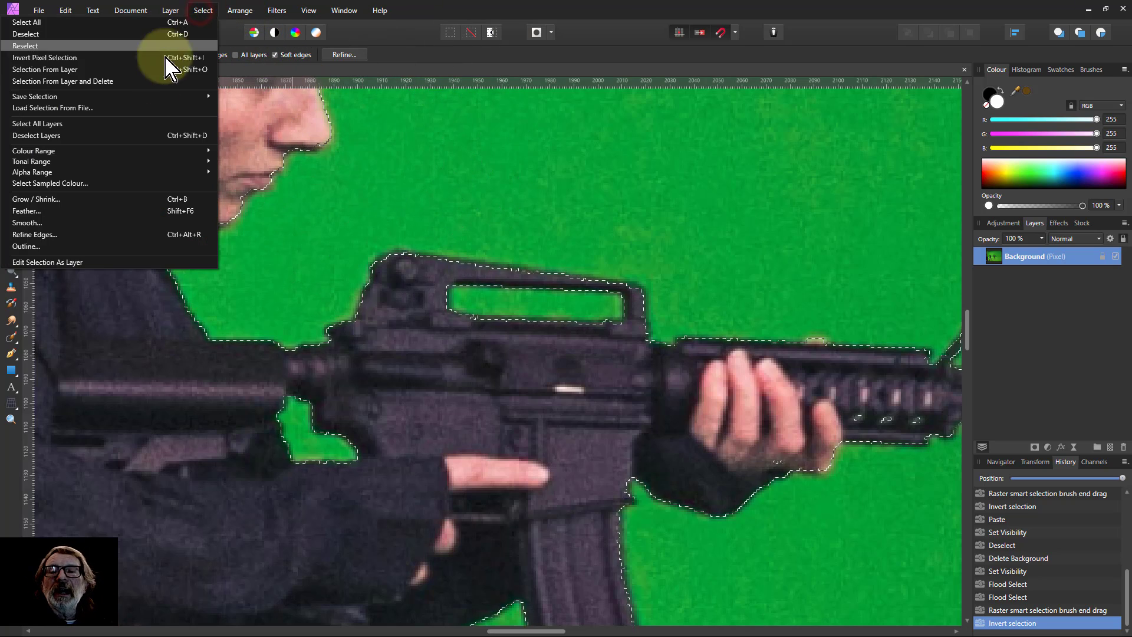
click(143, 219)
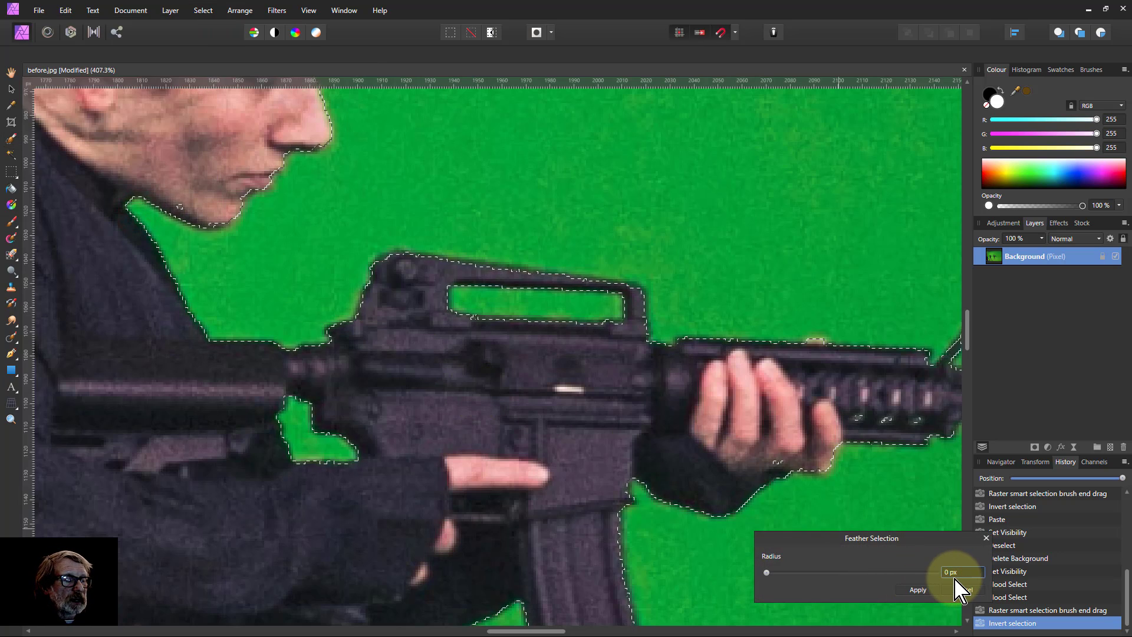
click(918, 590)
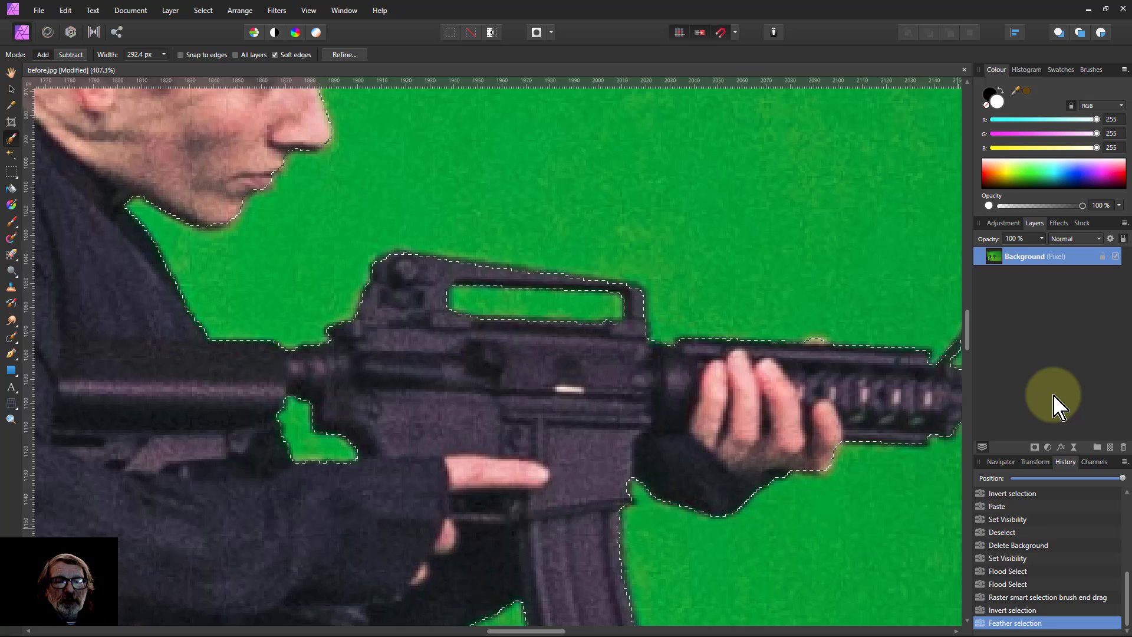
key(ctrl+v)
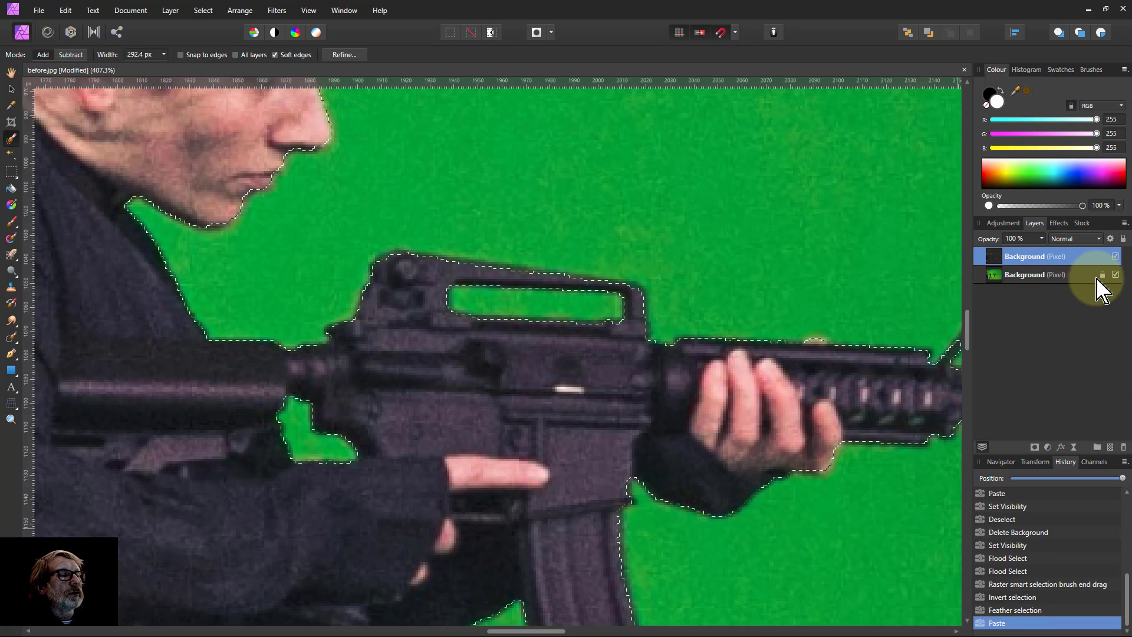
- Hide the green-screen Background layer, clear the selection, and zoom around to inspect the cutout's edges
click(1116, 275)
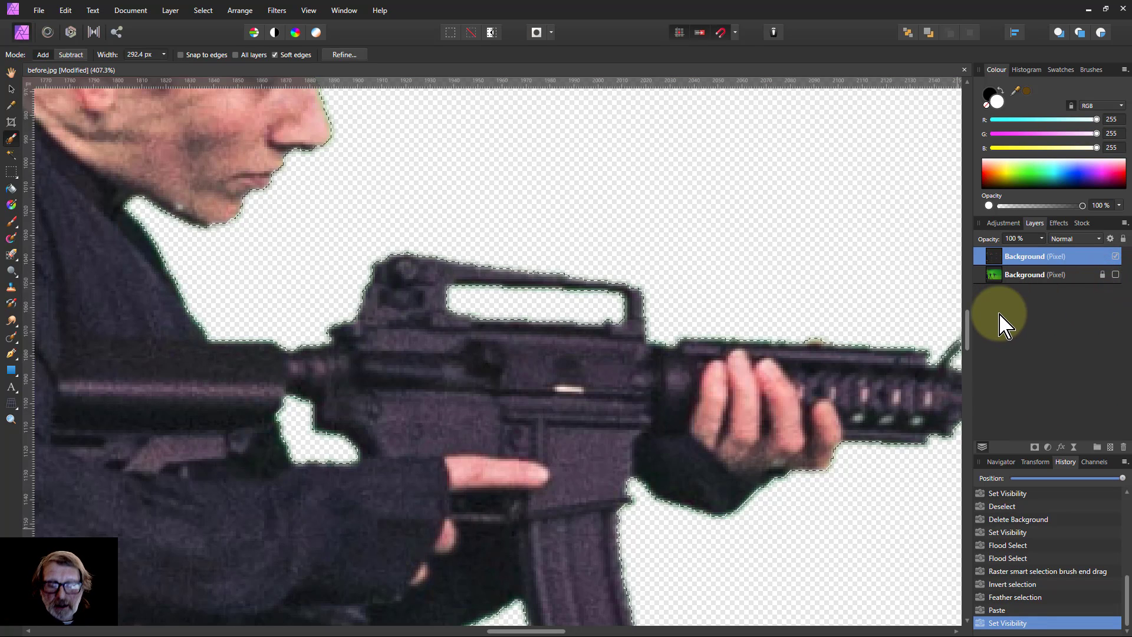
key(ctrl+d)
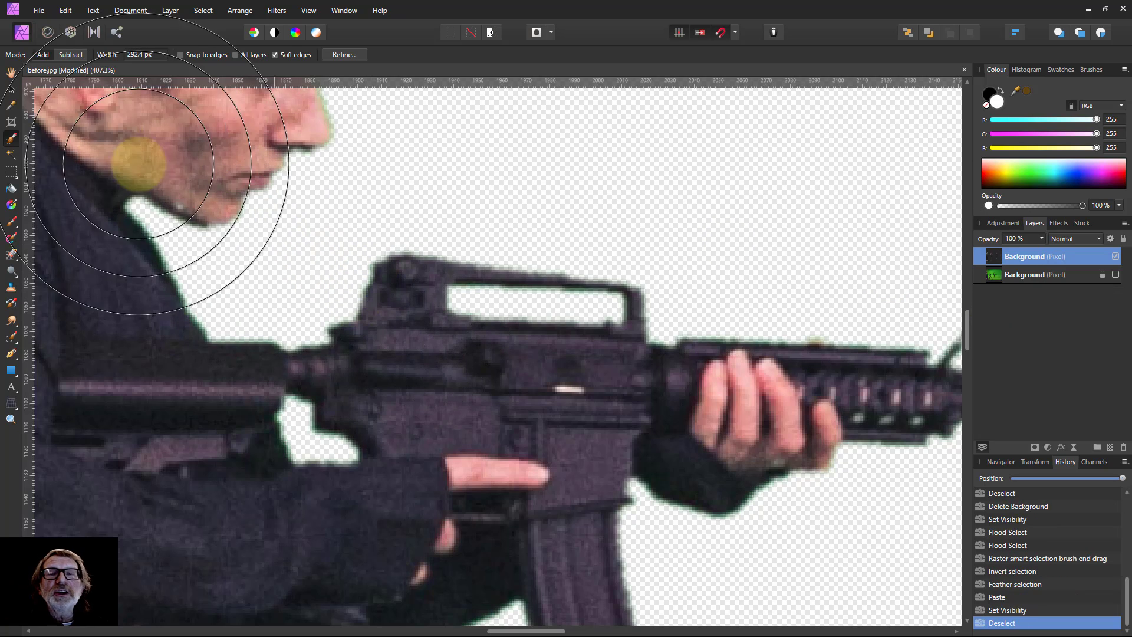
click(10, 72)
scroll(304, 304, up, 2)
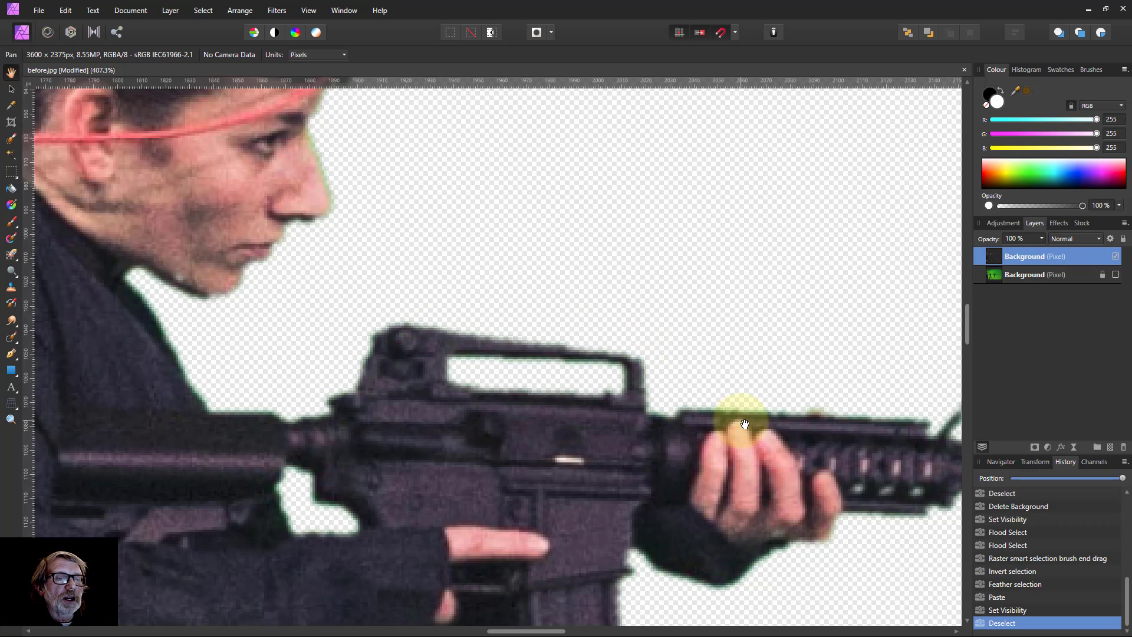
scroll(381, 231, up, 2)
scroll(382, 231, up, 2)
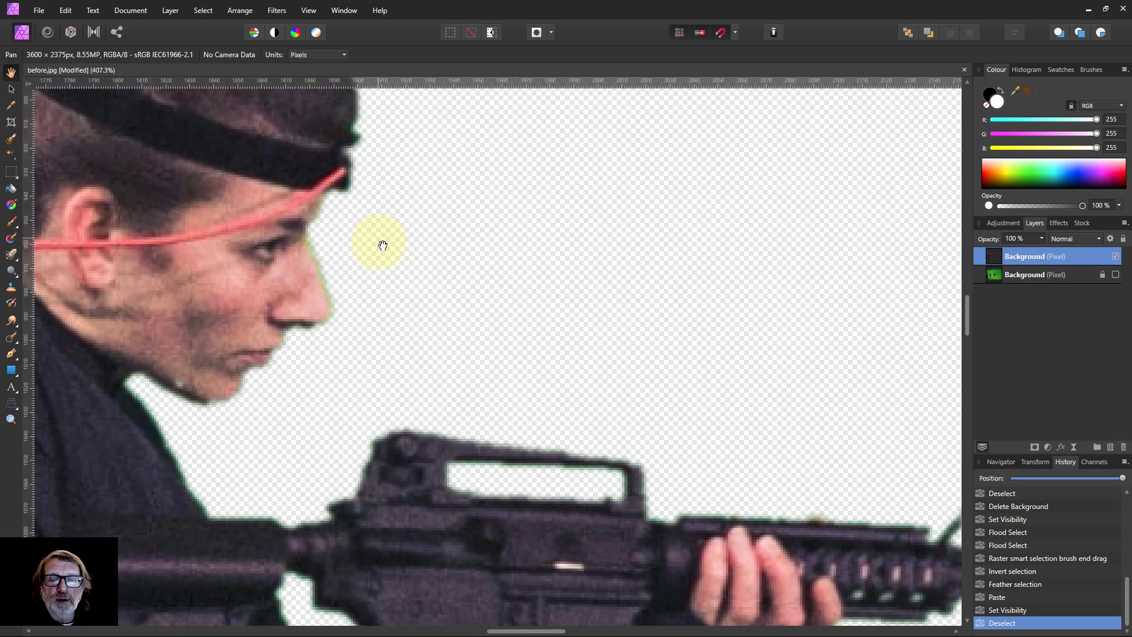
scroll(383, 261, down, 3)
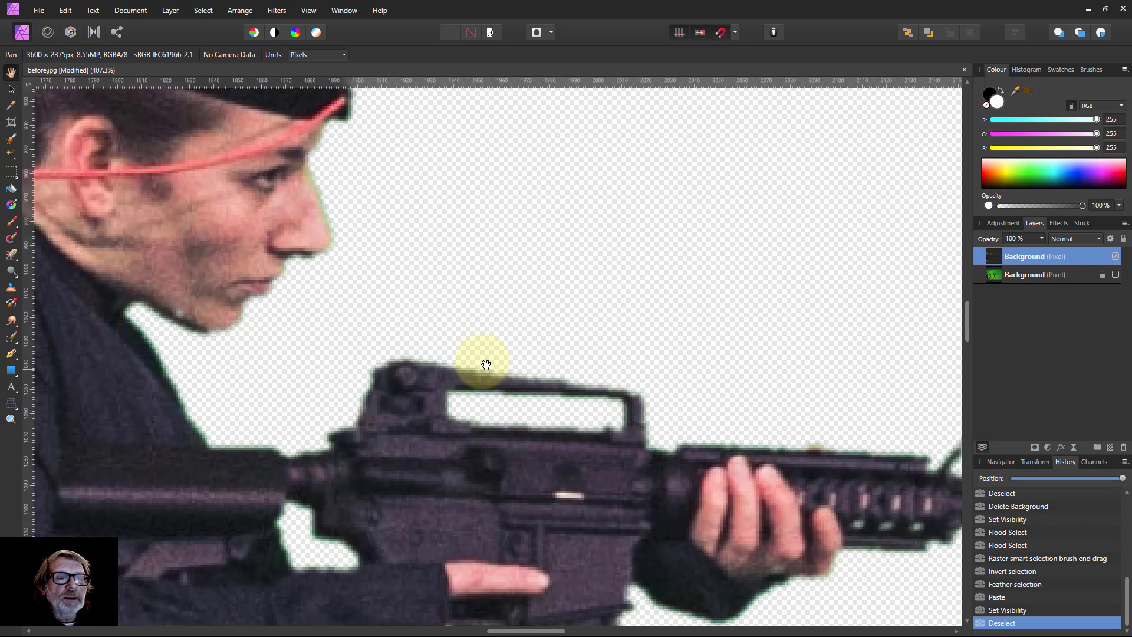
scroll(528, 414, up, 5)
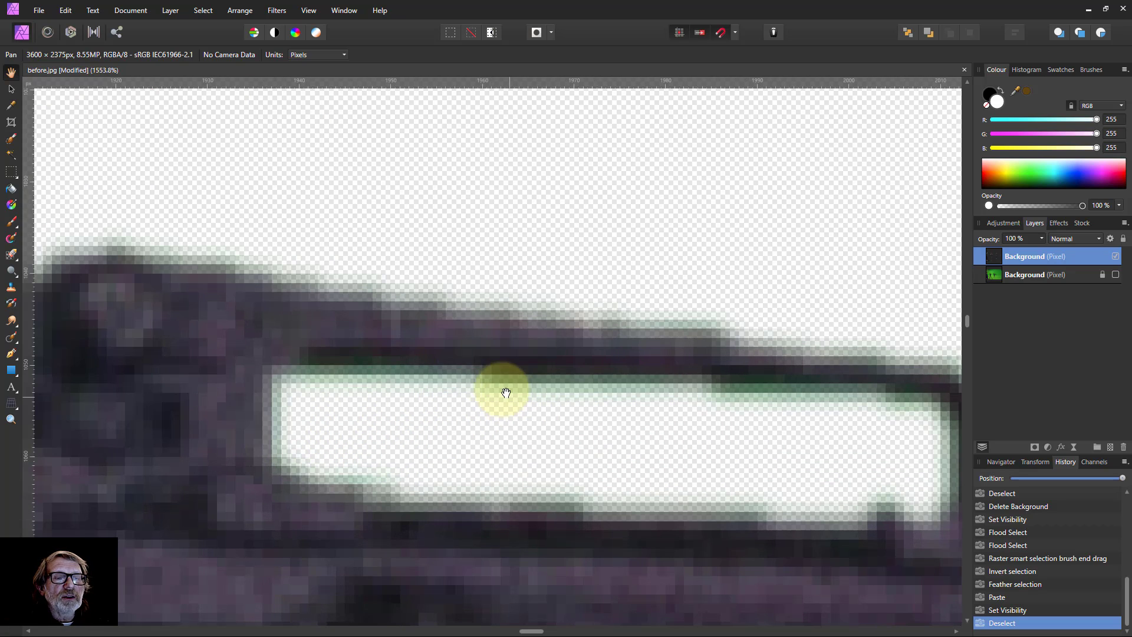
scroll(257, 218, down, 5)
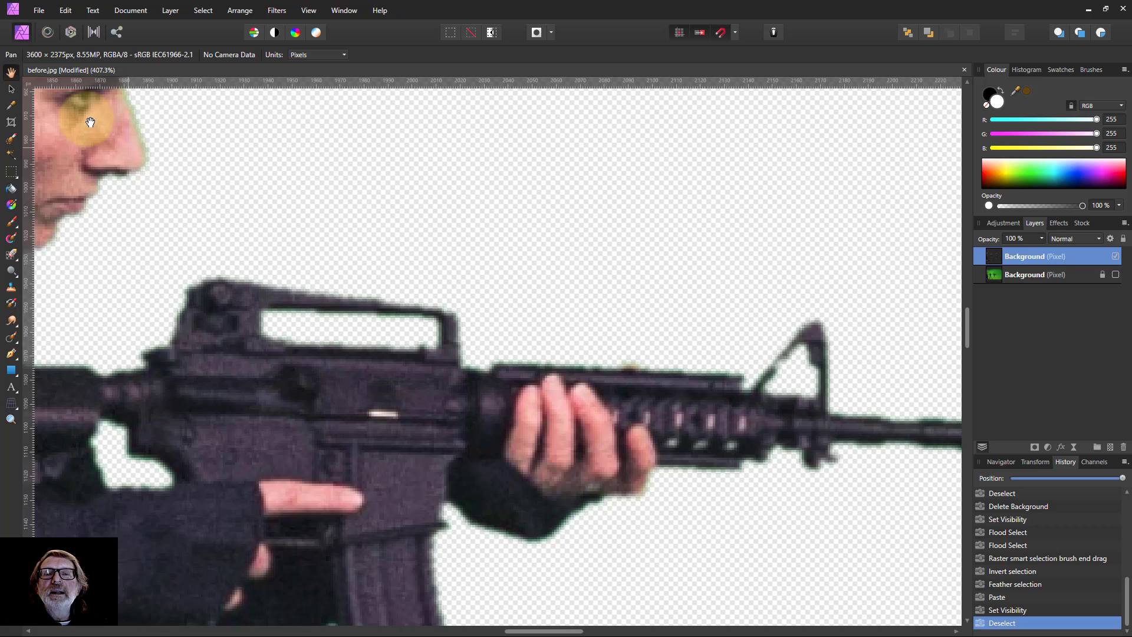
scroll(90, 122, up, 3)
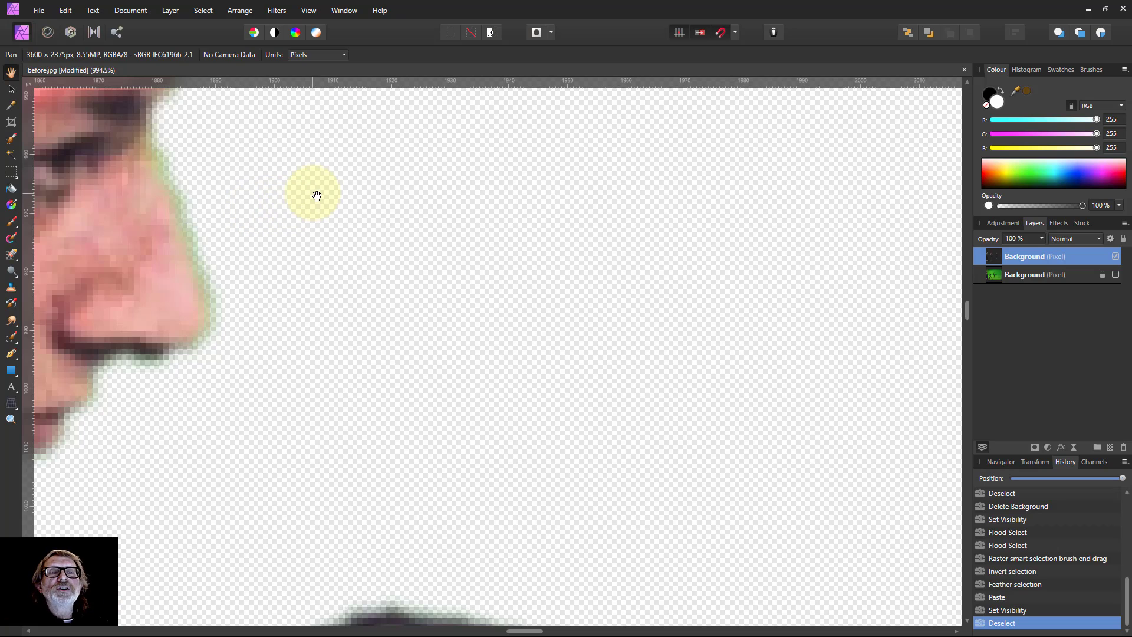
- Apply Filters > Colours > Defringe to the cutout with the edge brightness threshold lowered to 77%
click(276, 11)
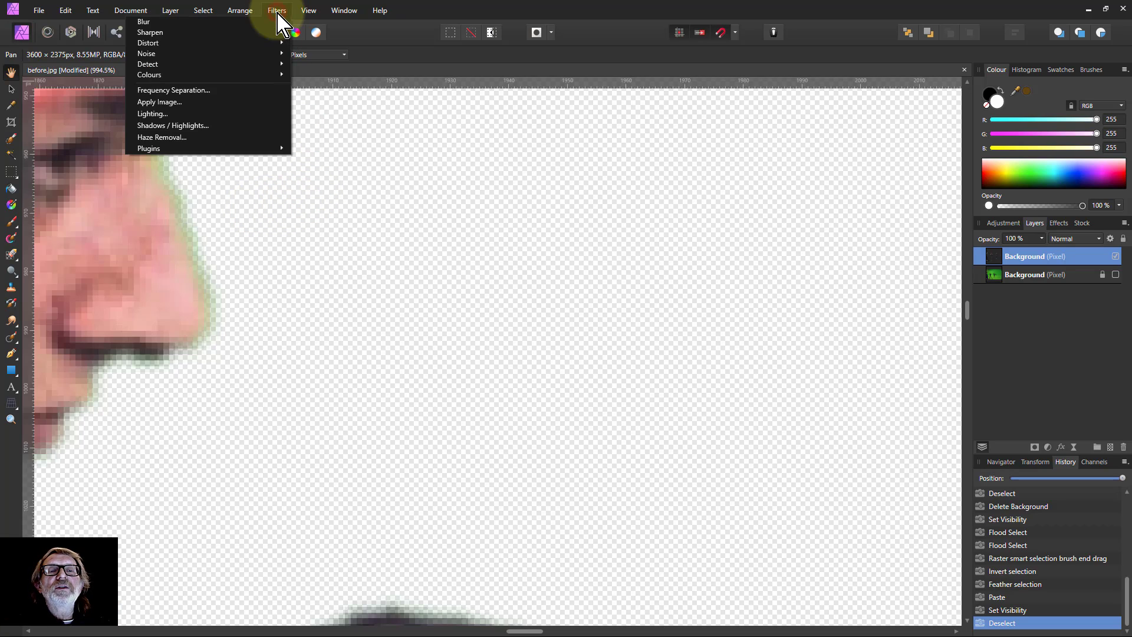
click(240, 75)
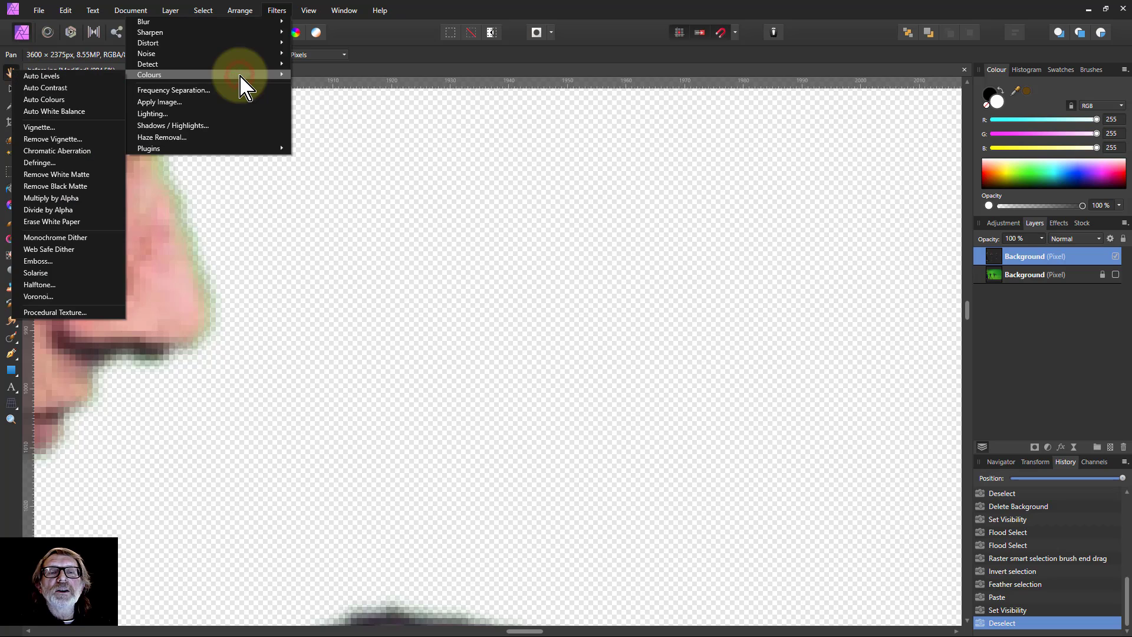
click(42, 164)
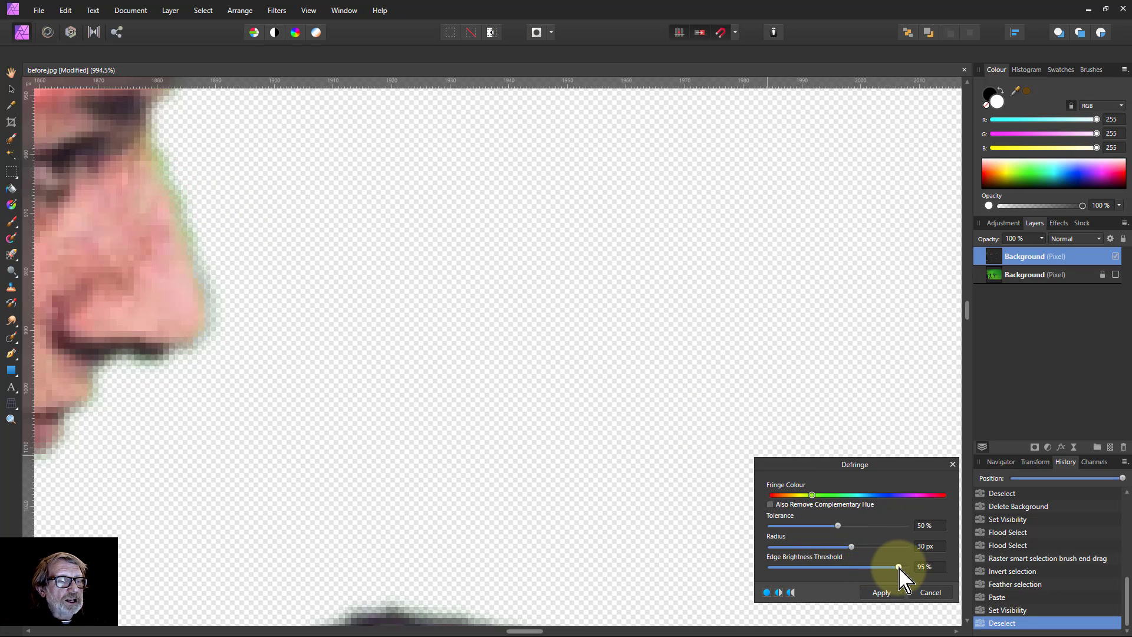
drag(825, 471, 299, 149)
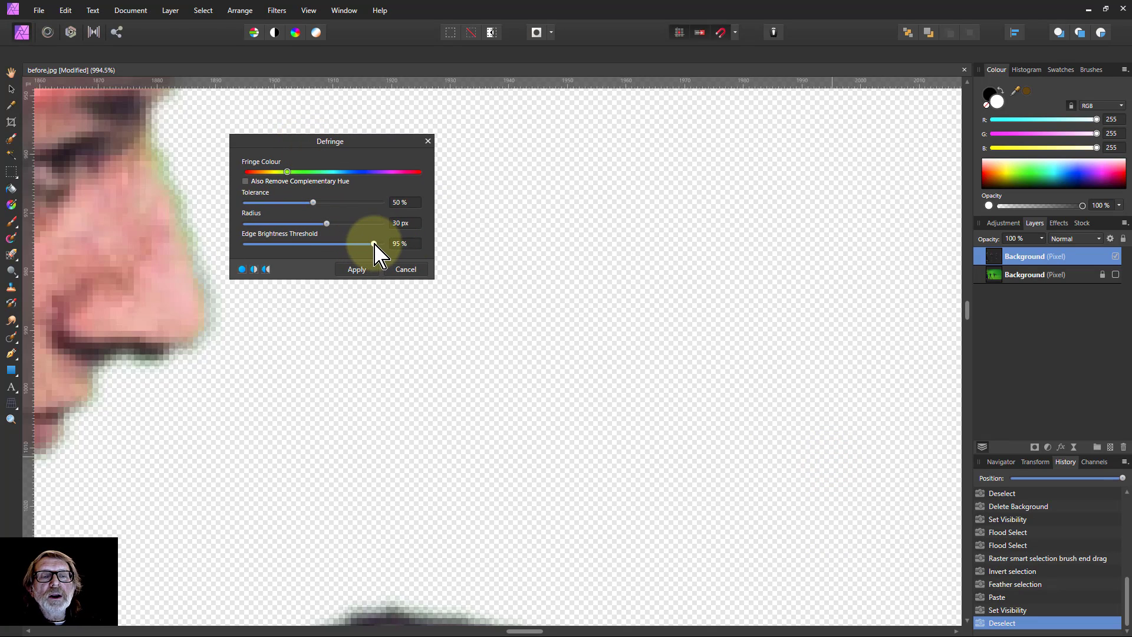
drag(373, 245, 359, 249)
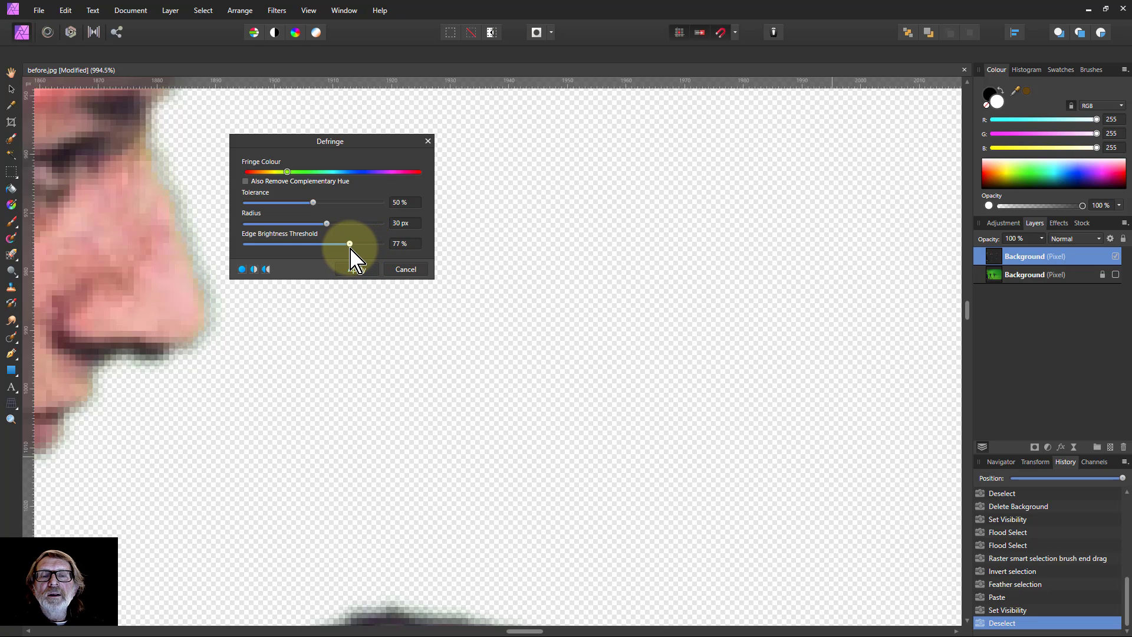
scroll(380, 327, down, 3)
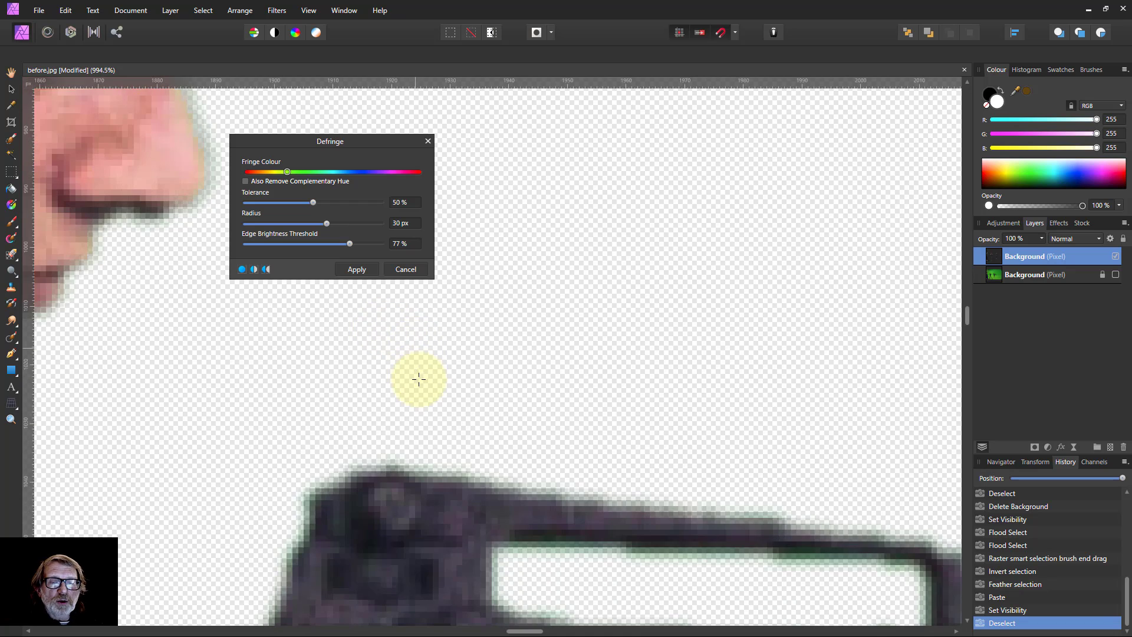
scroll(418, 379, down, 1)
scroll(417, 384, down, 1)
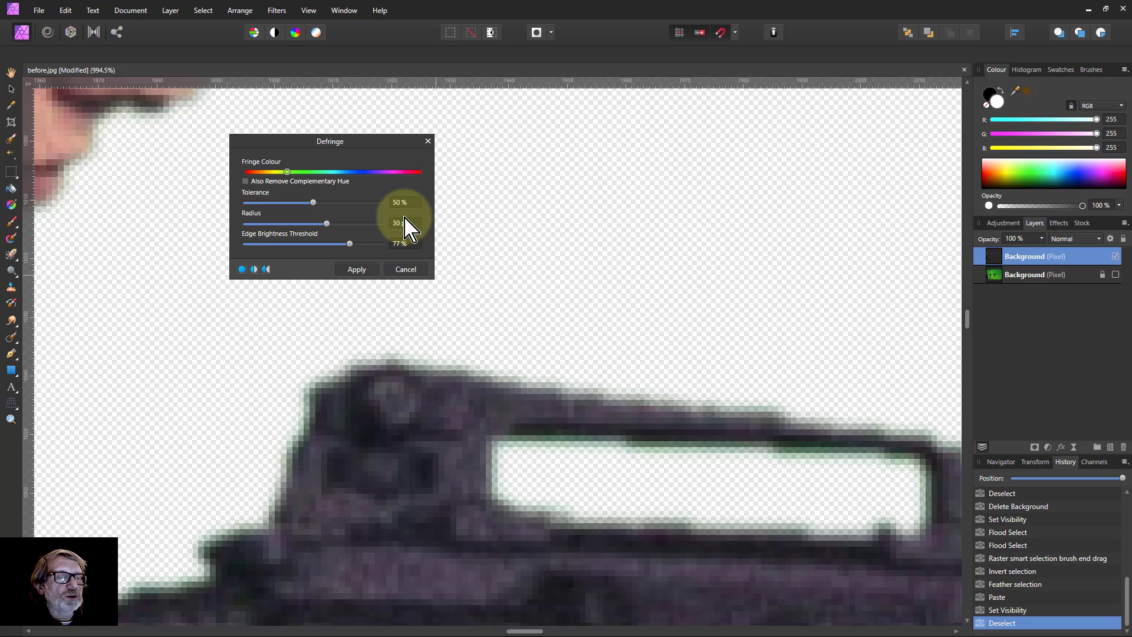
click(356, 270)
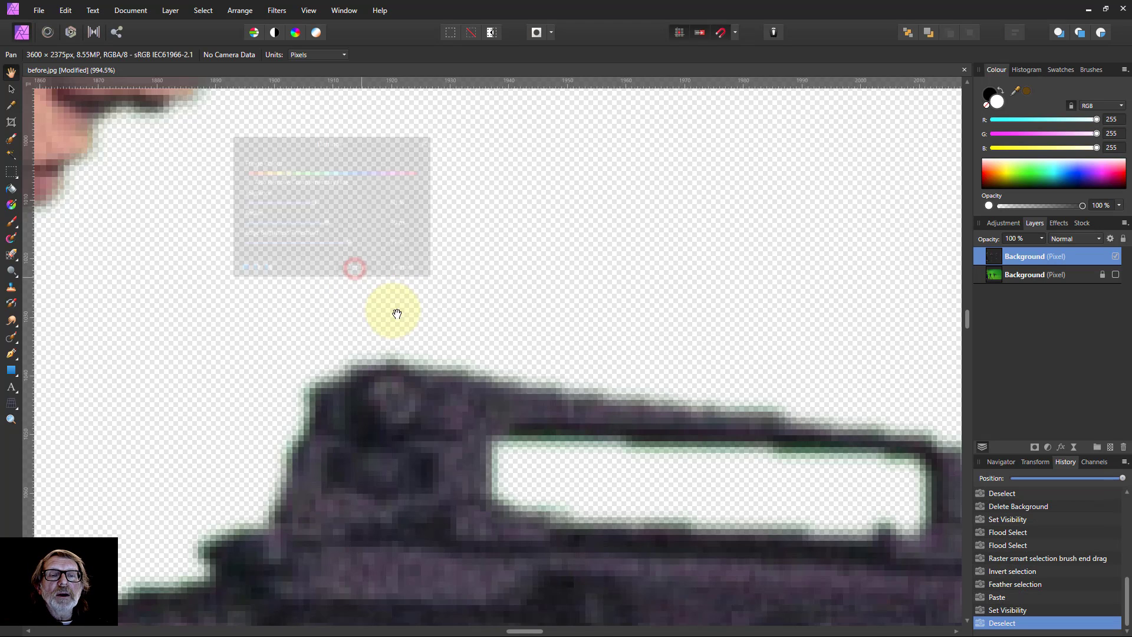
key(ctrl+1)
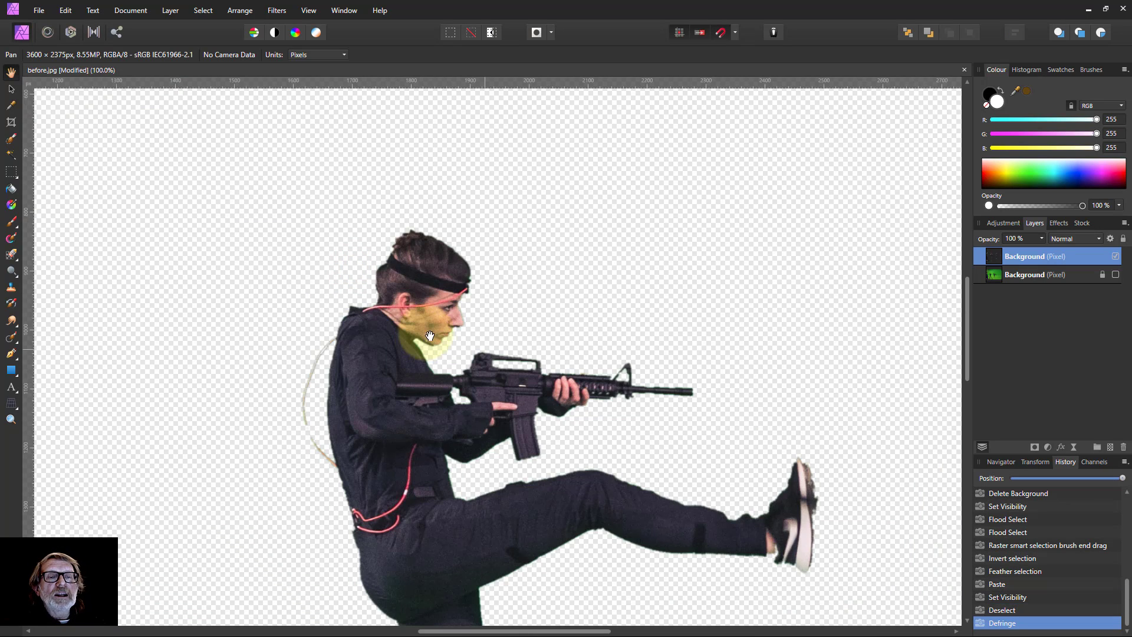
scroll(430, 336, down, 5)
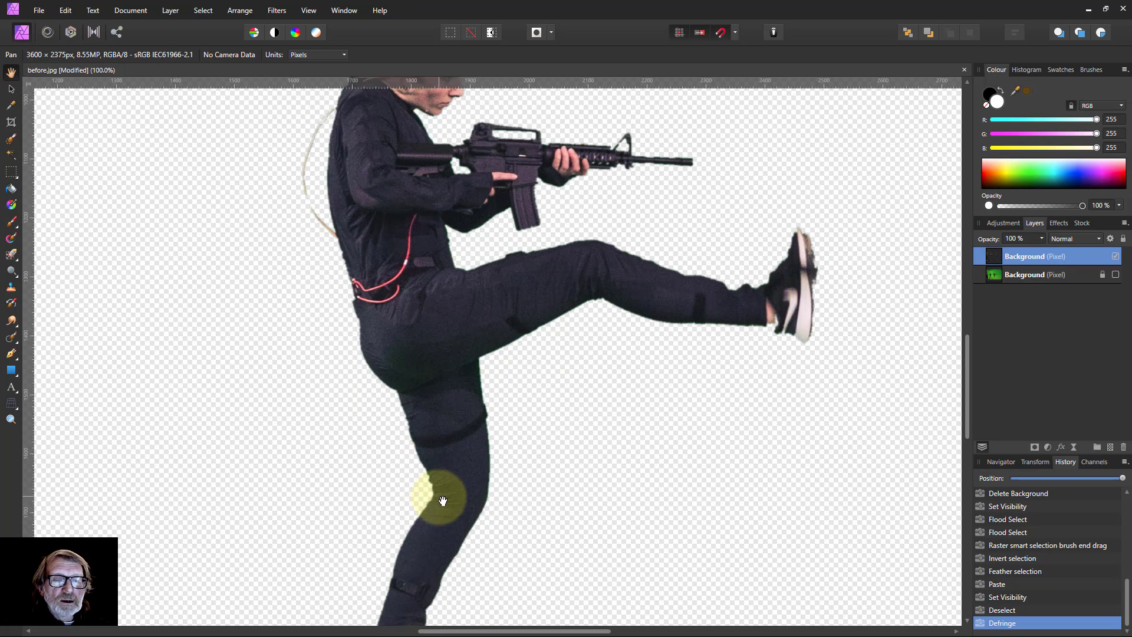
scroll(443, 501, down, 3)
scroll(480, 316, up, 6)
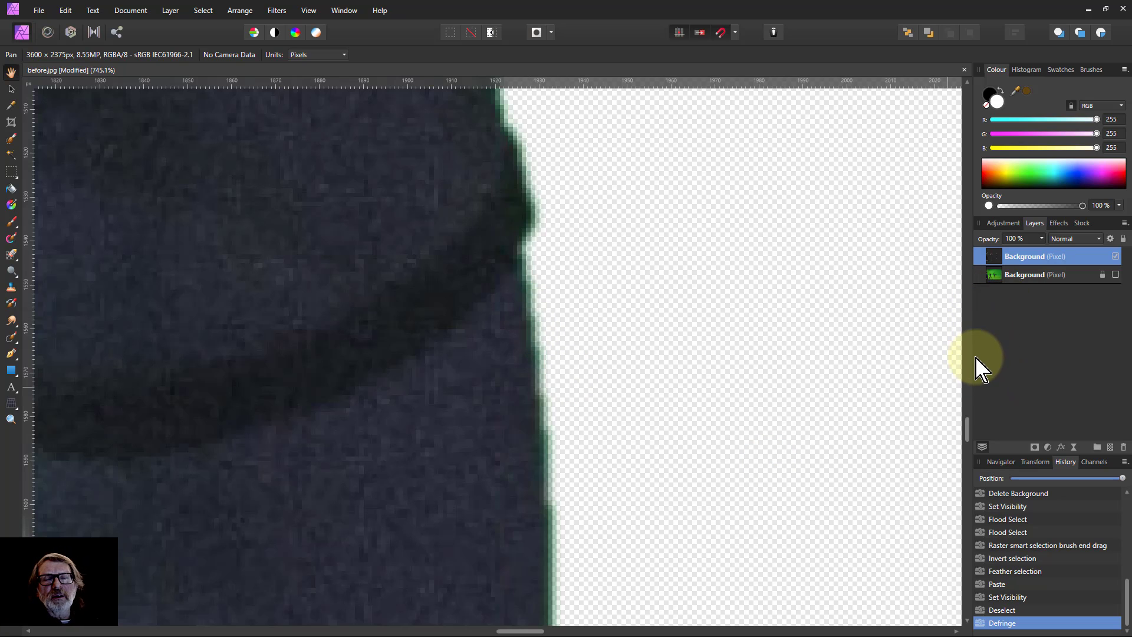
key(ctrl+0)
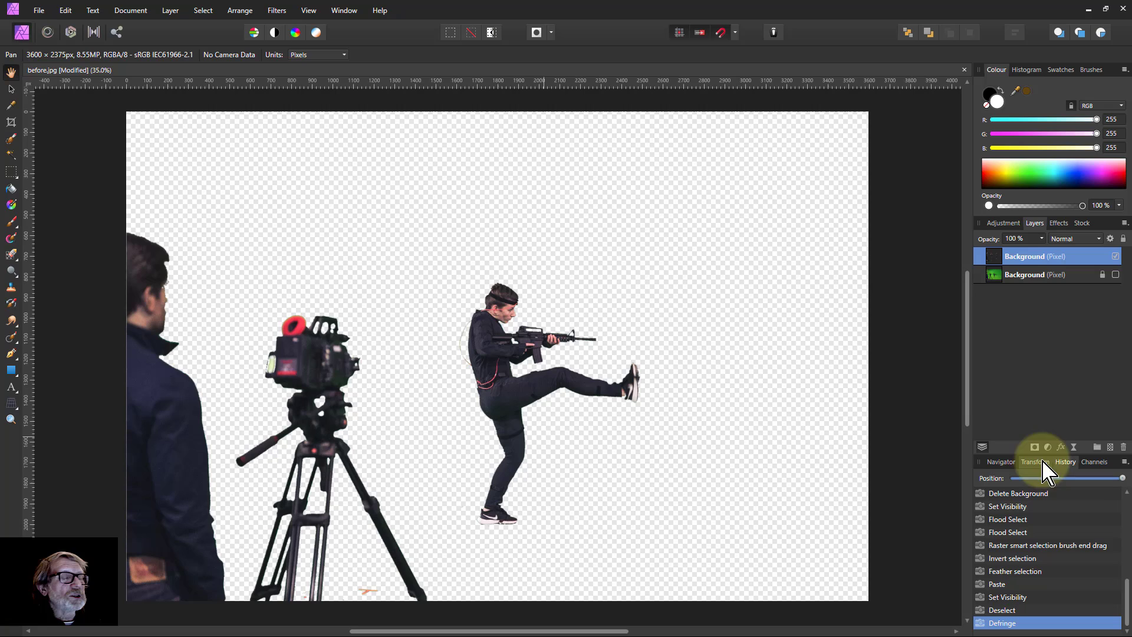
- Turn the original green-screen Background layer back on
click(1116, 275)
double_click(1015, 257)
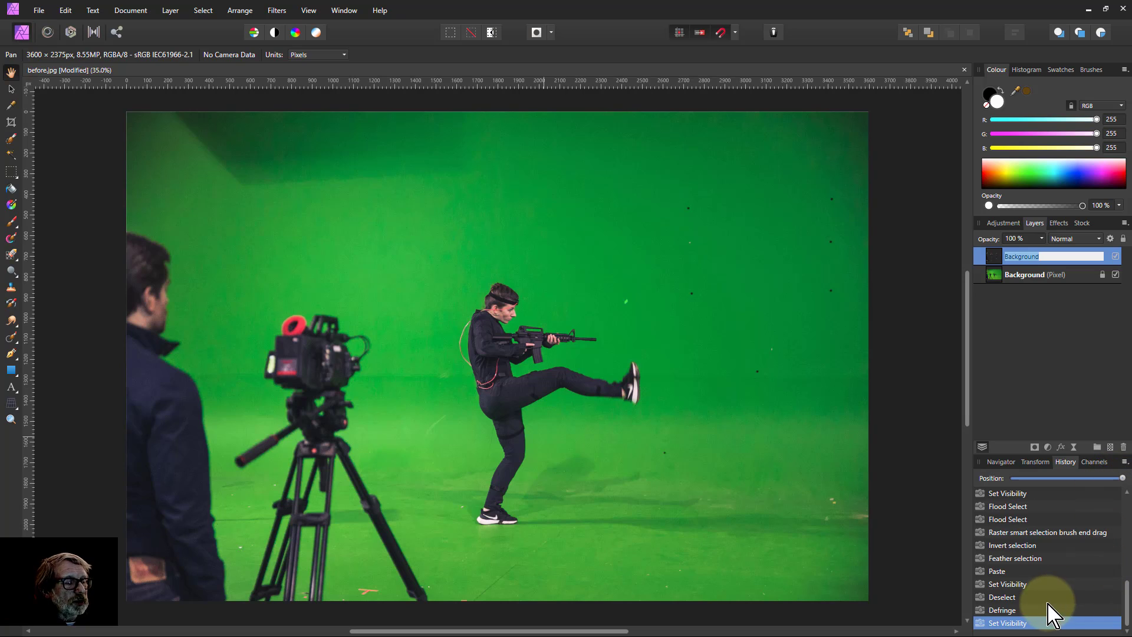
scroll(1047, 600, up, 1)
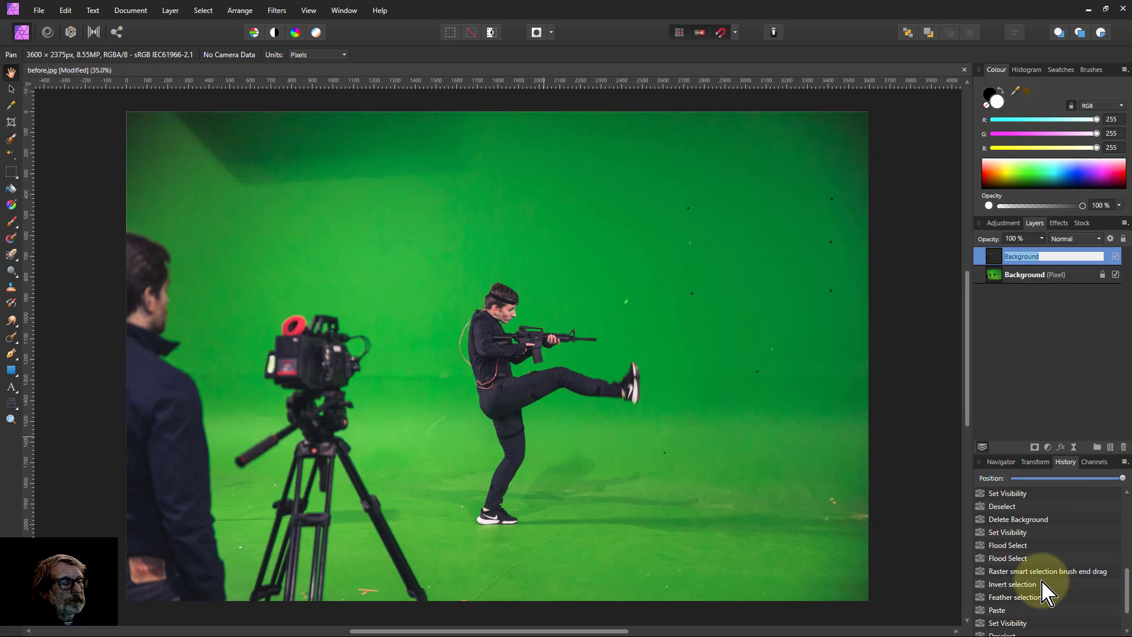
scroll(1041, 583, up, 1)
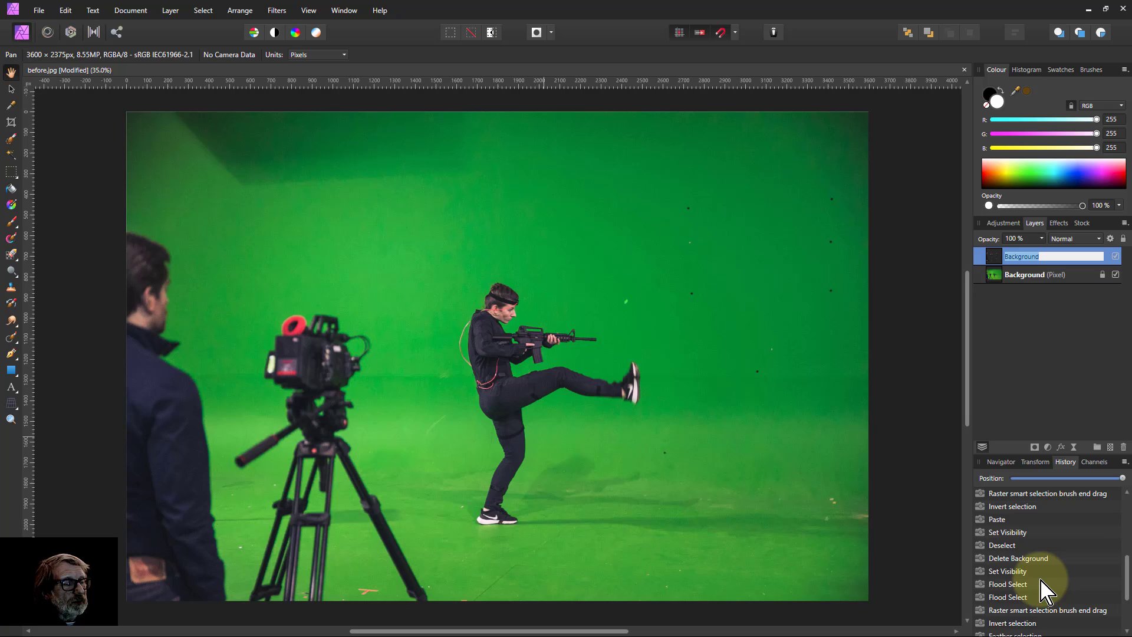
scroll(1041, 587, up, 1)
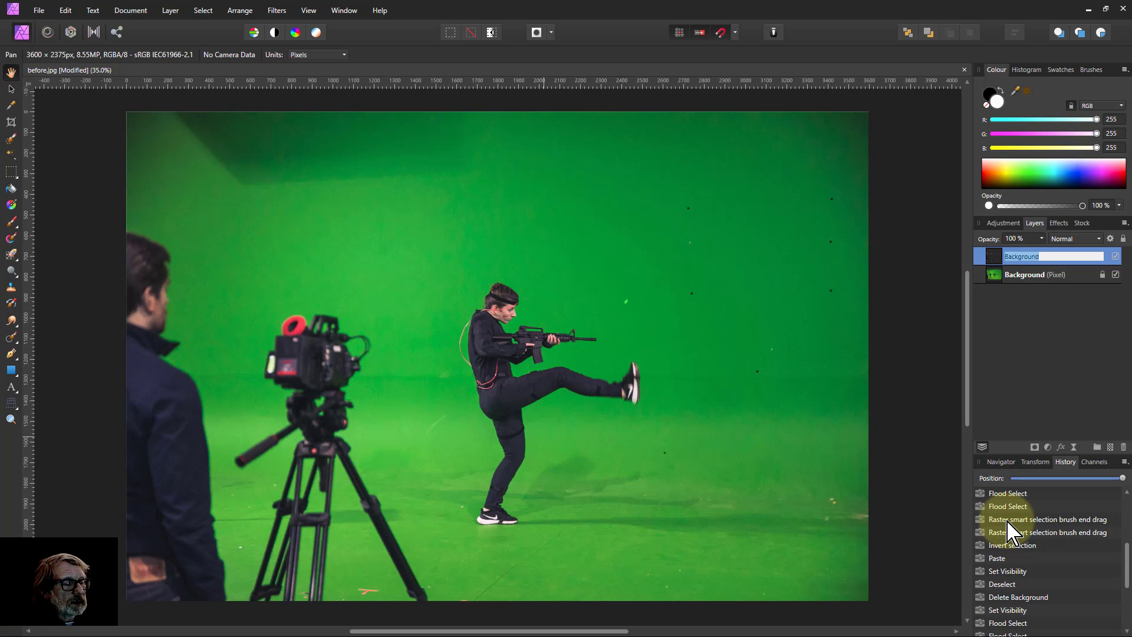
scroll(1010, 528, down, 3)
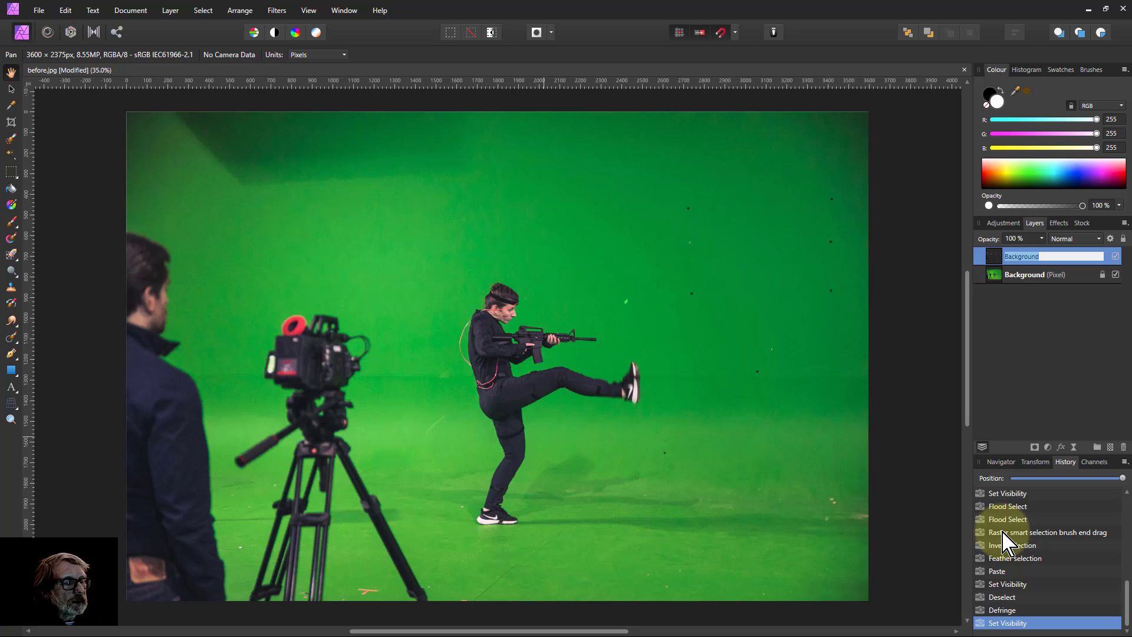
- Step through History: Flood Select, the smart selection brush step, then Invert selection
click(1004, 520)
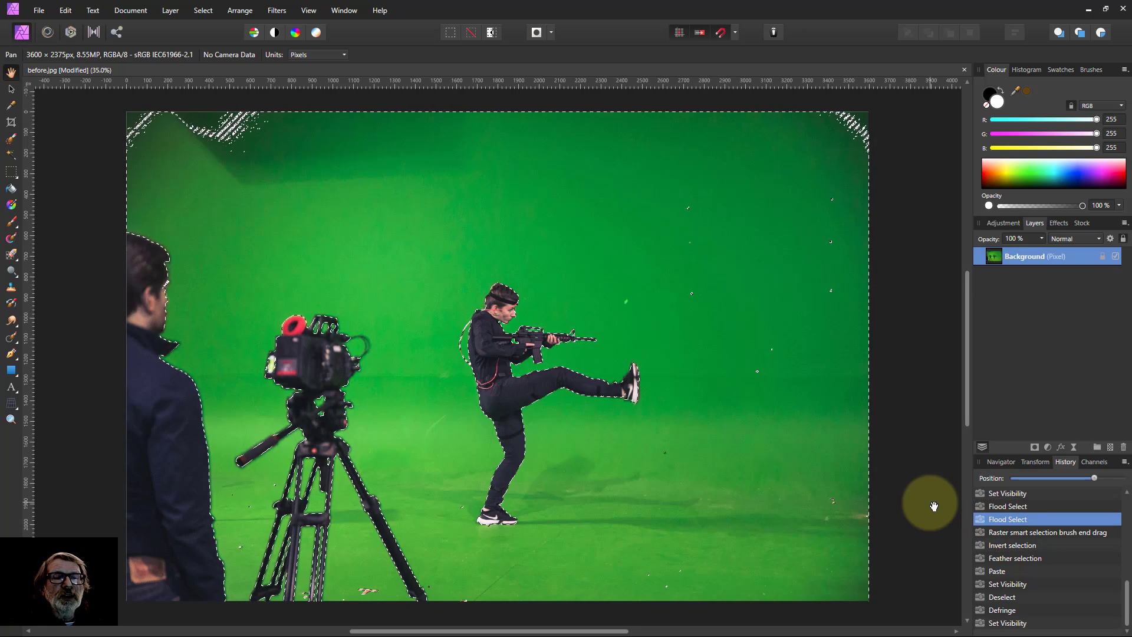
click(1006, 532)
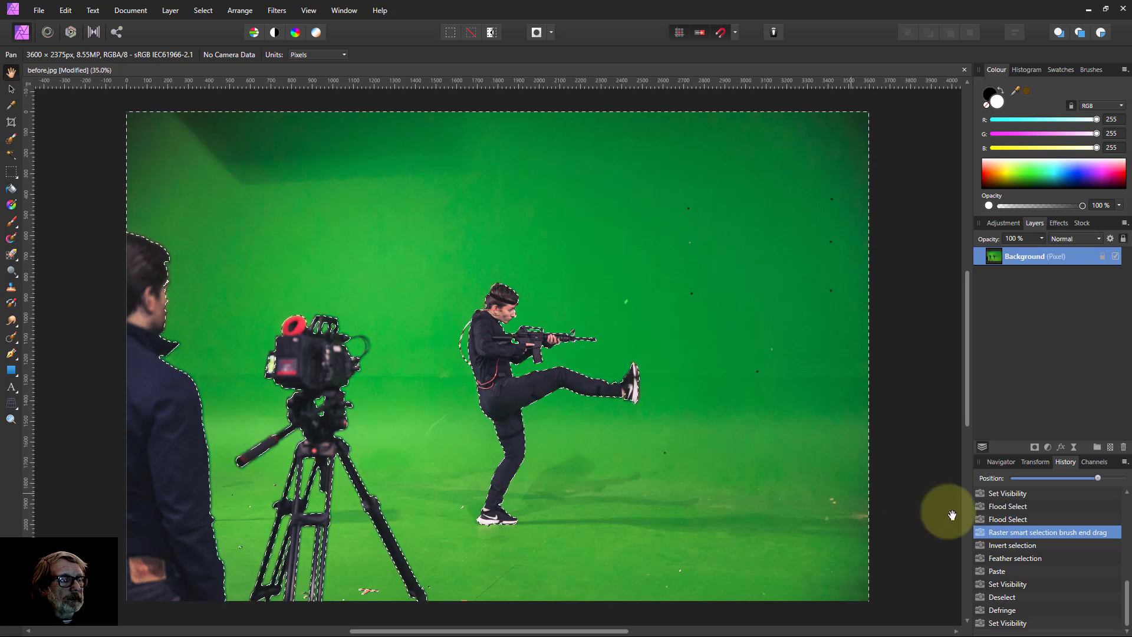
click(1019, 545)
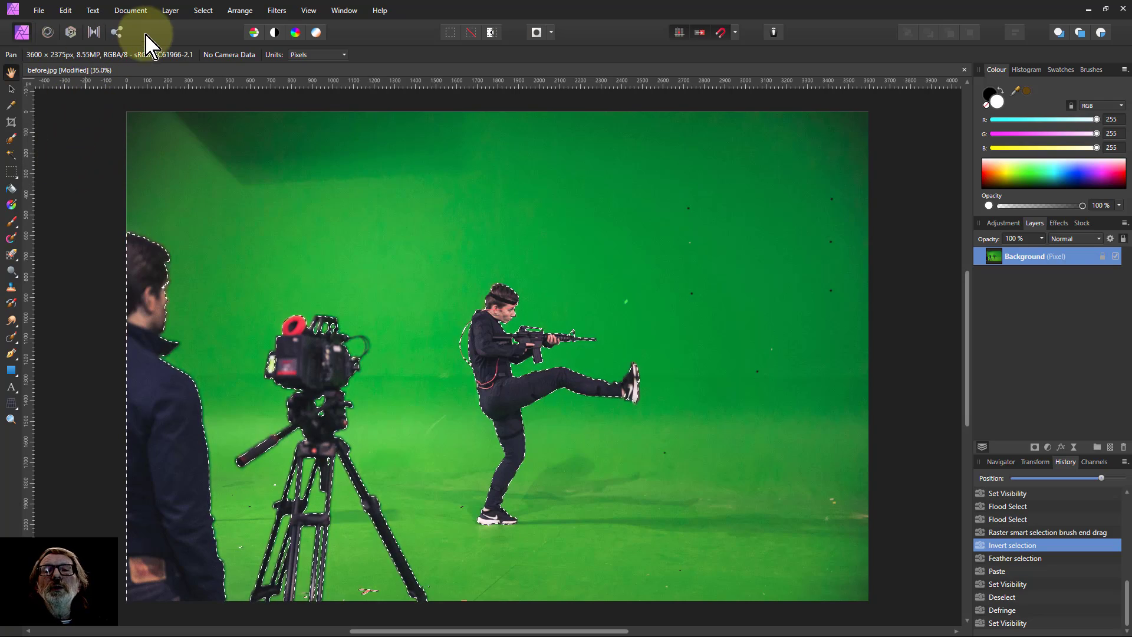
- Run Select > Refine Edges with Output set to New layer and apply it
click(202, 11)
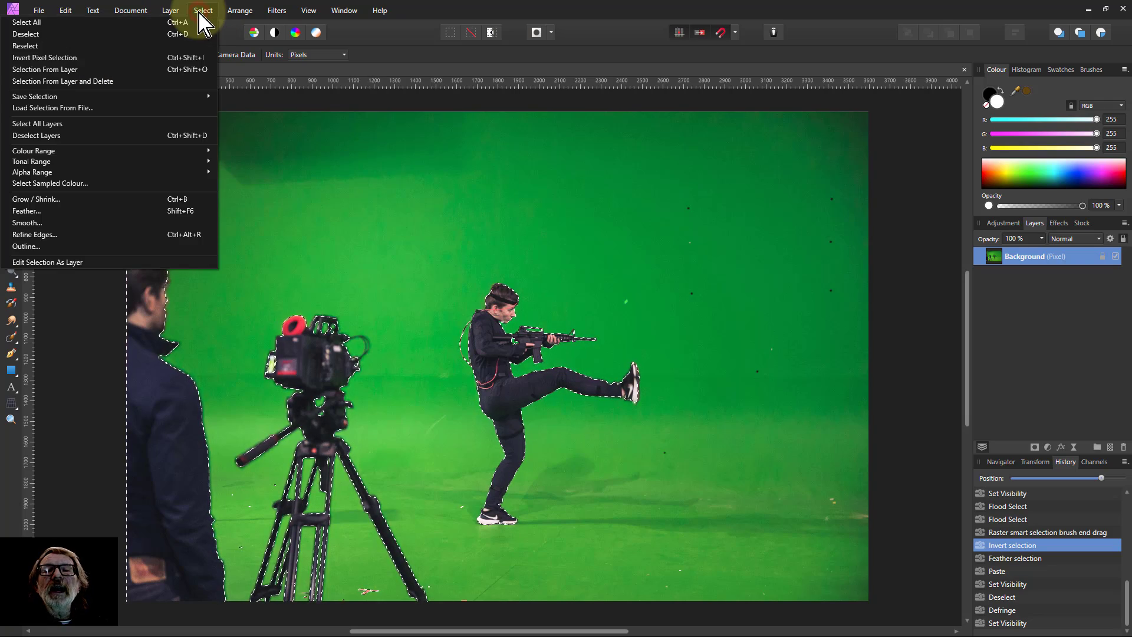
click(121, 236)
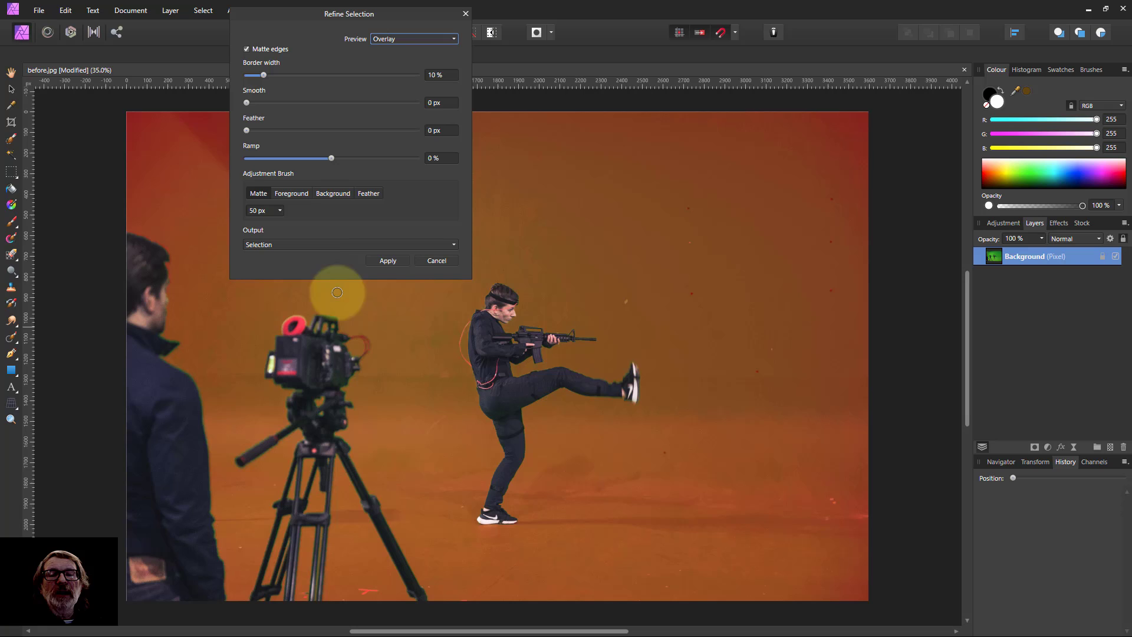
click(292, 246)
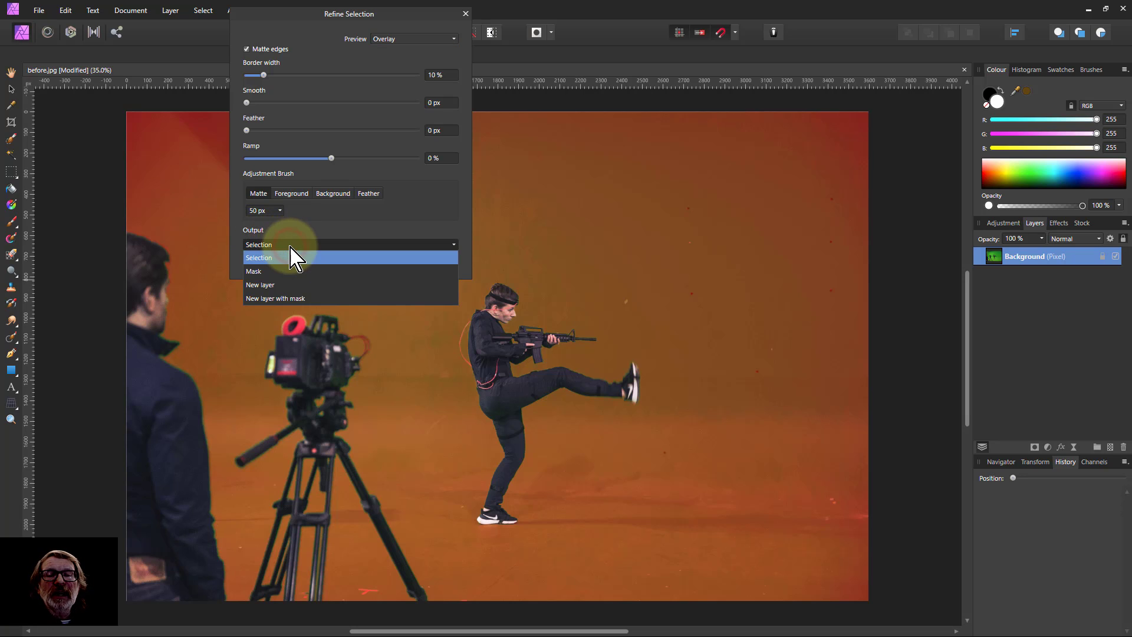
click(297, 287)
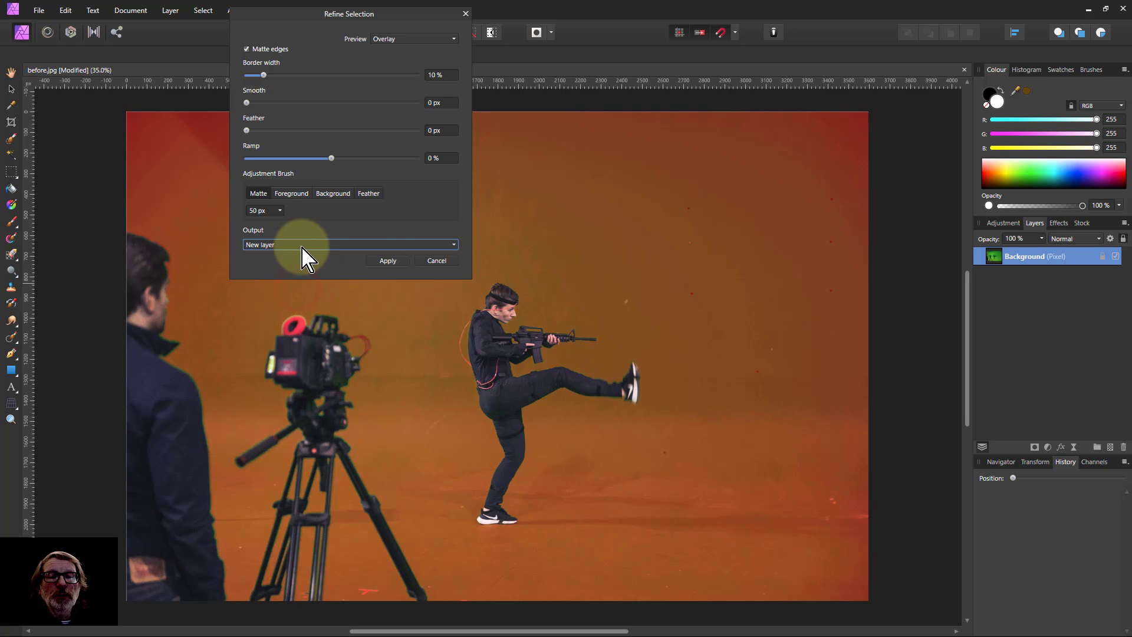
click(385, 260)
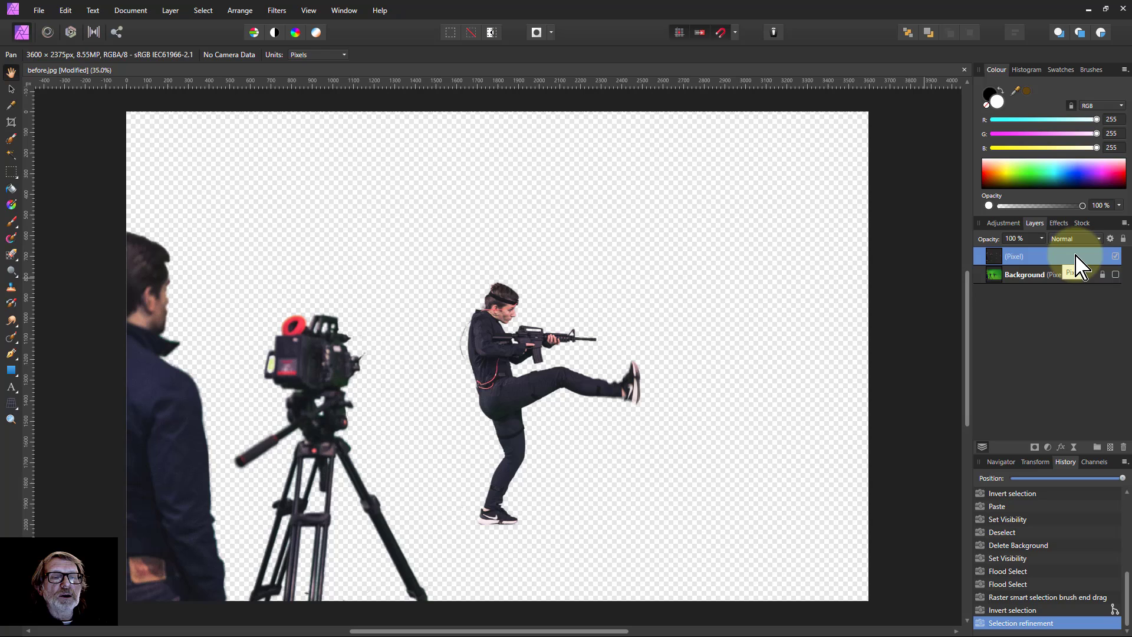
scroll(510, 348, up, 5)
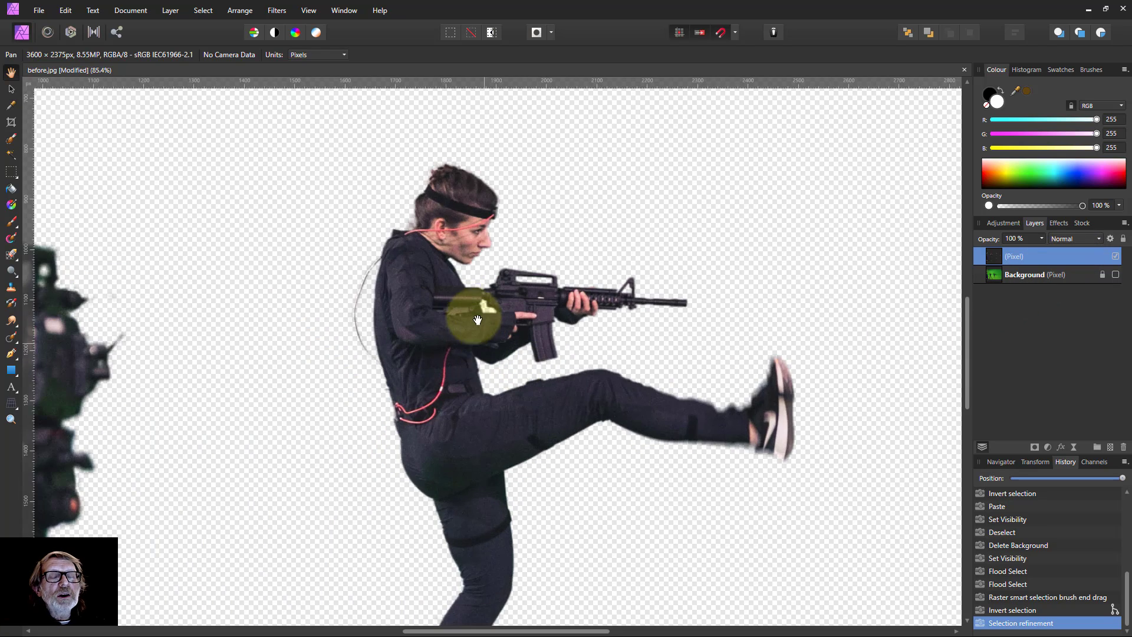
scroll(477, 320, up, 10)
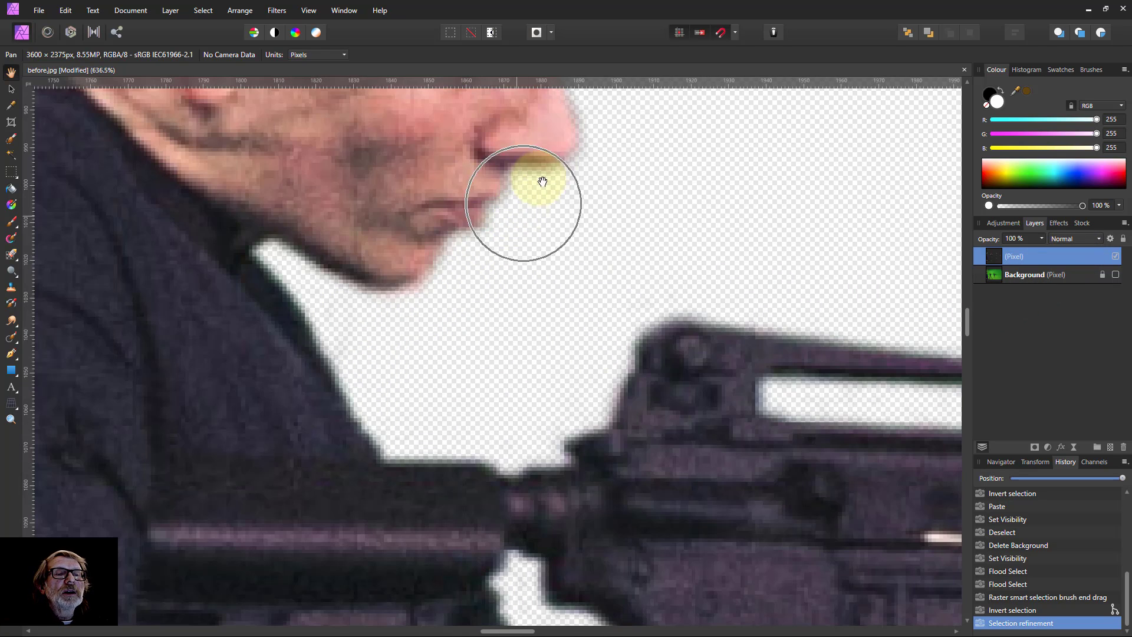
scroll(645, 229, up, 3)
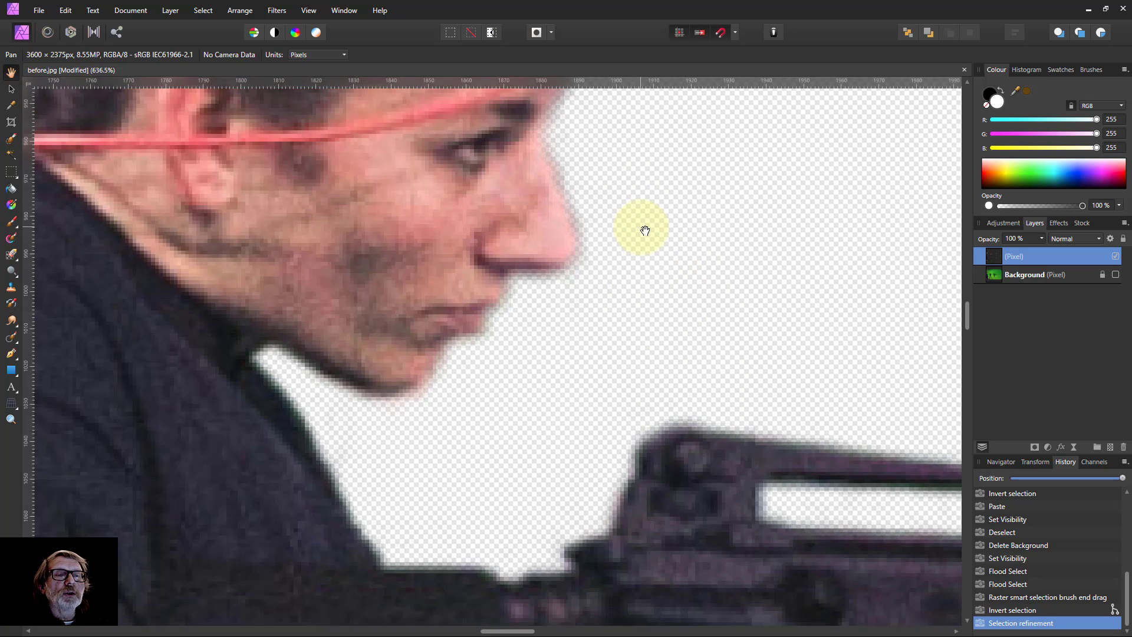
scroll(645, 230, up, 3)
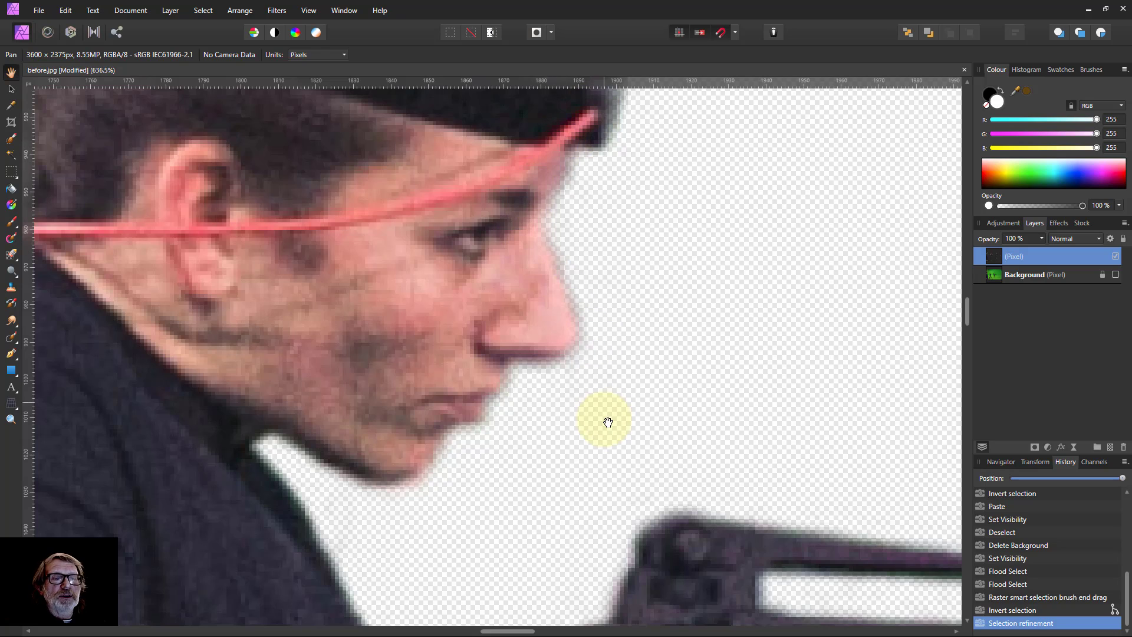
scroll(616, 423, down, 3)
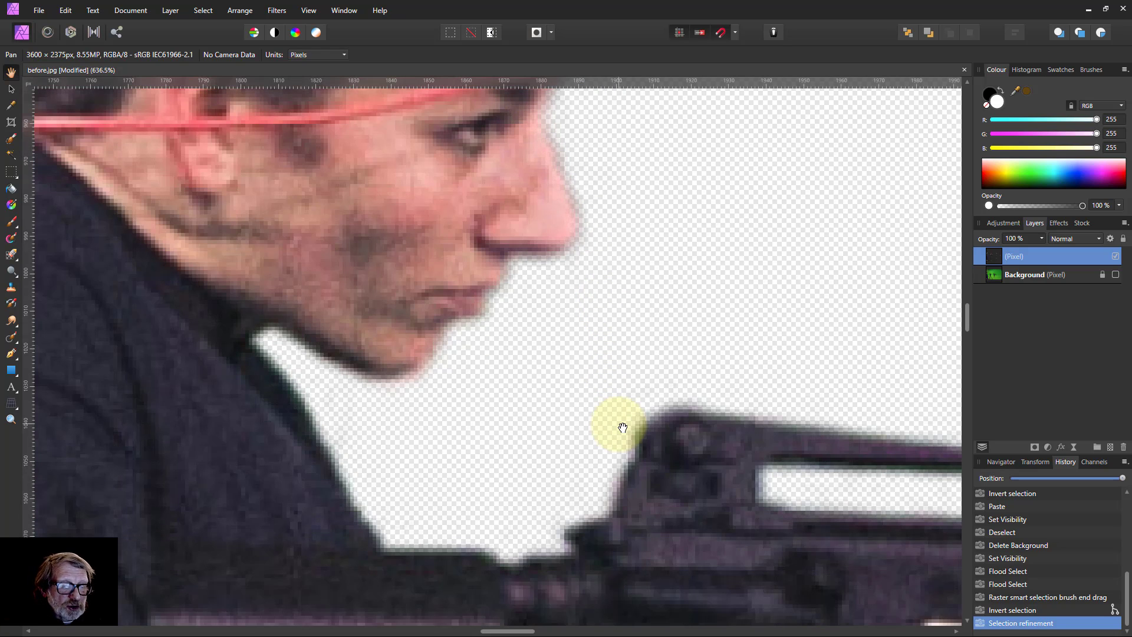
key(ctrl+0)
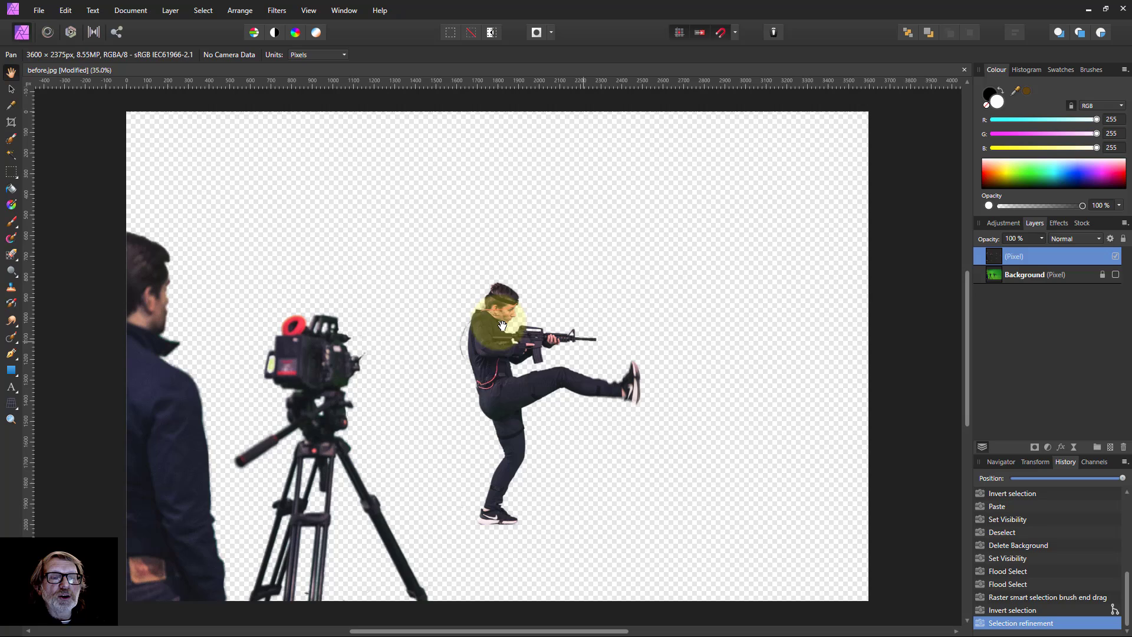